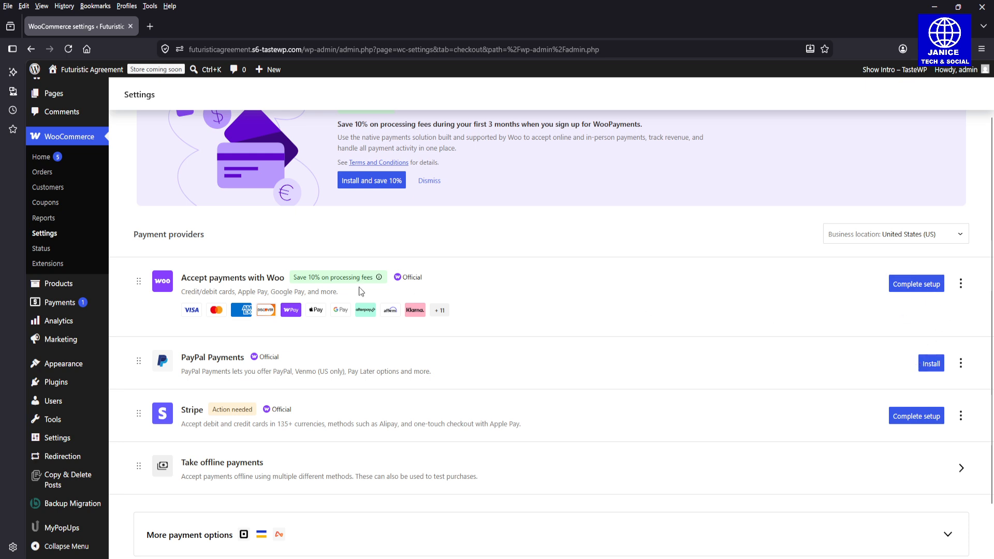
Step: Start the WooPayments setup from the payment providers list, then leave it without connecting
{"action": "scroll", "coordinate": [992, 183], "scroll_direction": "up", "scroll_amount": 2}
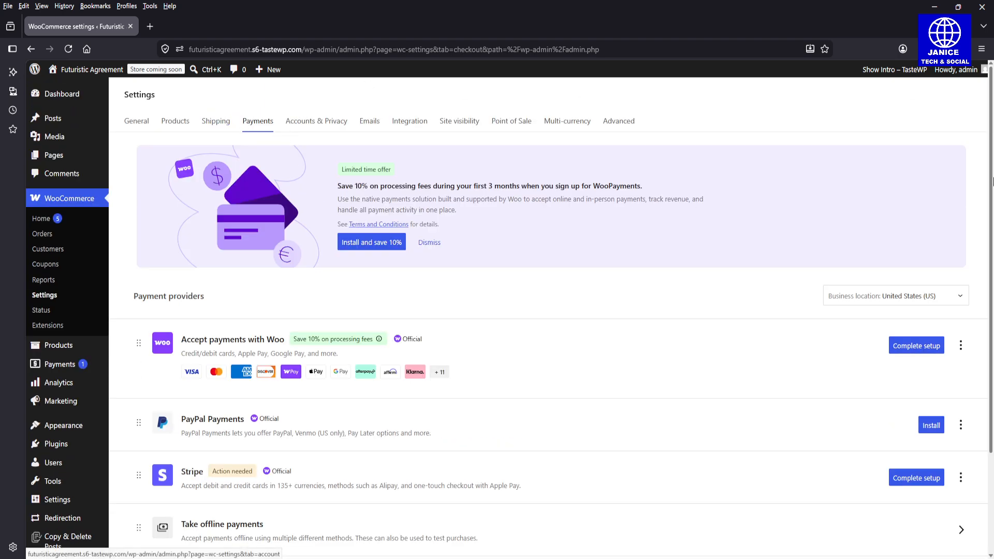
{"action": "scroll", "coordinate": [981, 262], "scroll_direction": "down", "scroll_amount": 2}
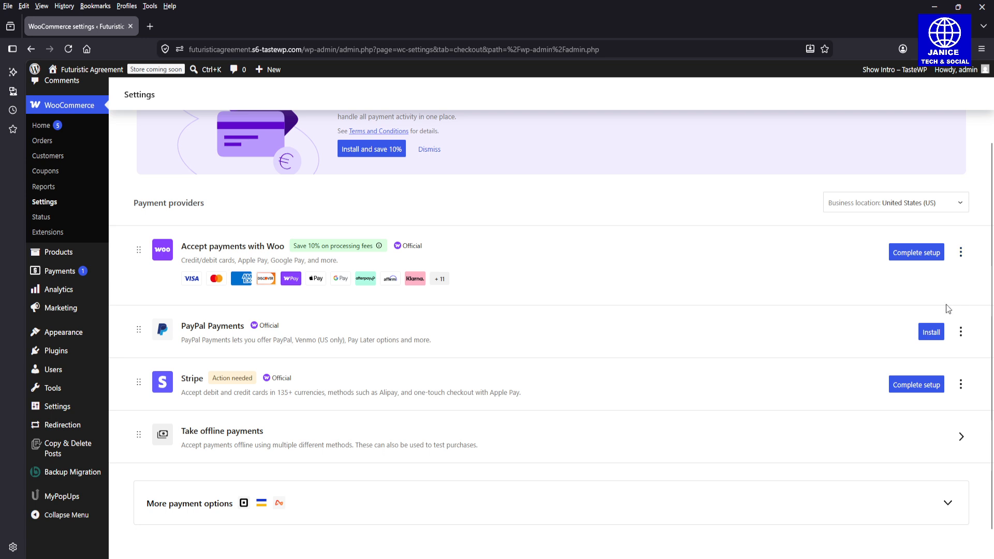
{"action": "left_click", "coordinate": [961, 254]}
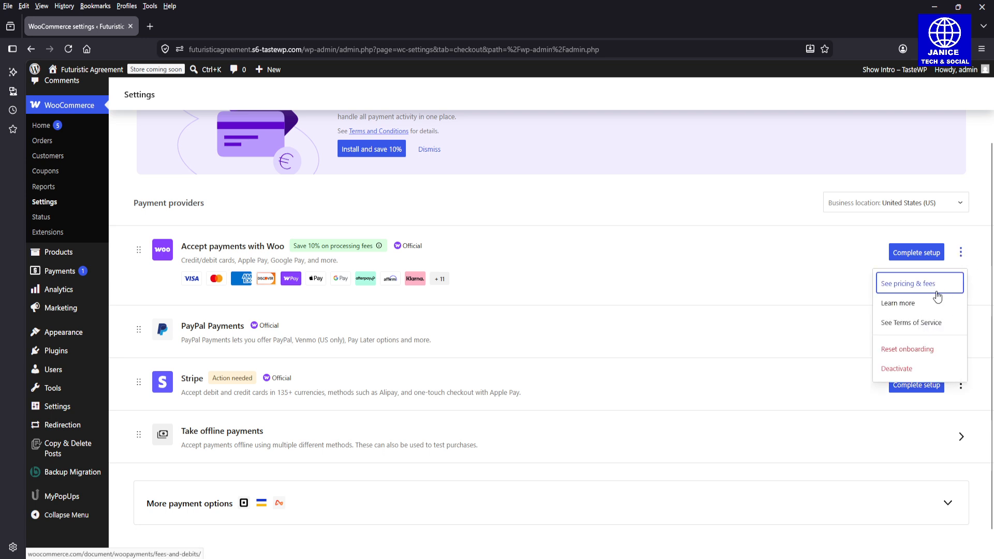
{"action": "left_click", "coordinate": [918, 254]}
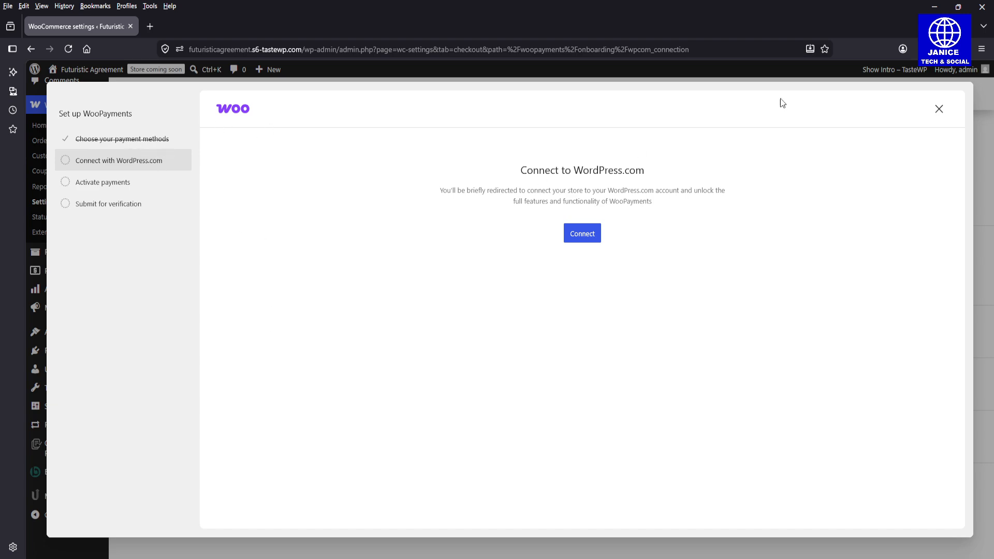
{"action": "left_click", "coordinate": [938, 110]}
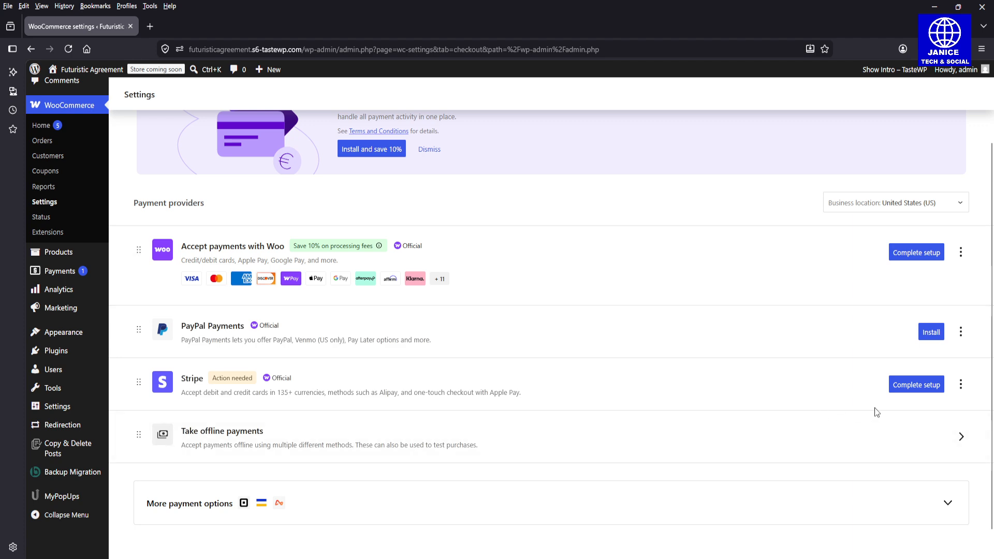
Step: Begin Stripe setup and choose to create or connect a Stripe test account
{"action": "left_click", "coordinate": [961, 384]}
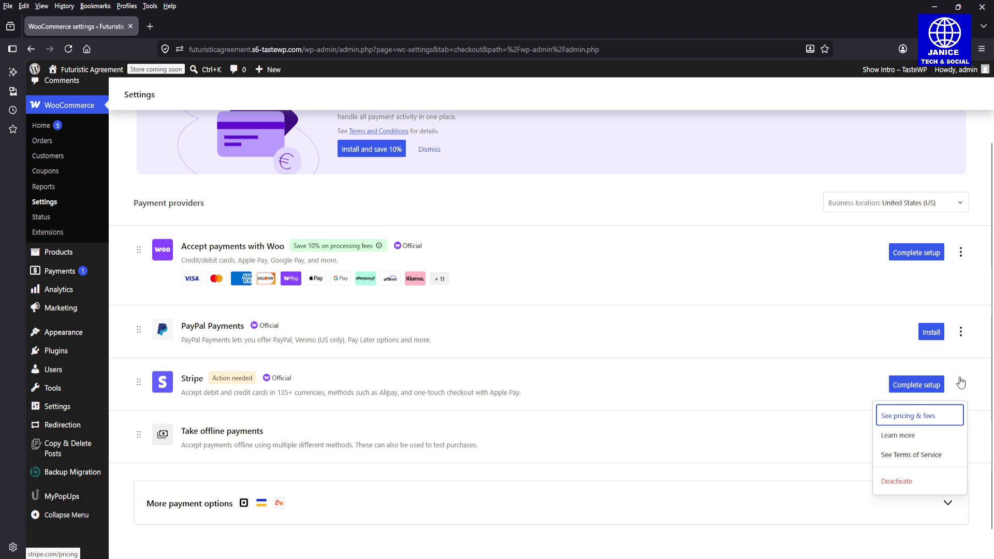
{"action": "left_click", "coordinate": [933, 386]}
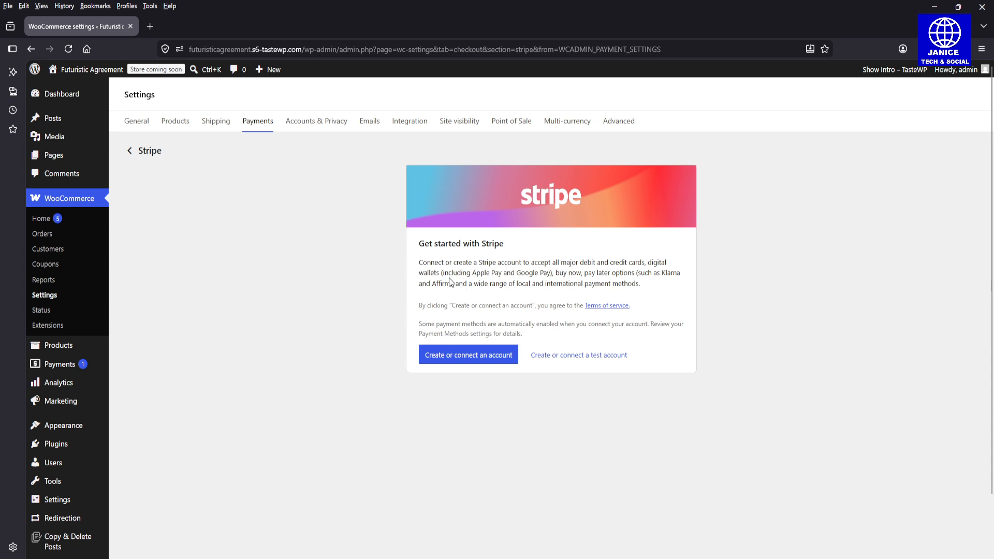
{"action": "left_click_drag", "start_coordinate": [444, 273], "coordinate": [556, 272]}
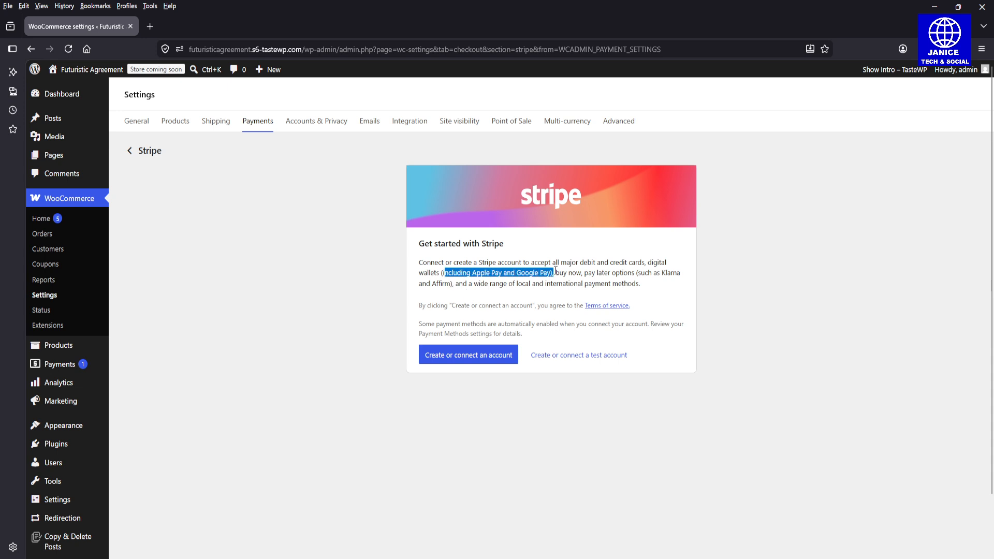
{"action": "left_click", "coordinate": [555, 272]}
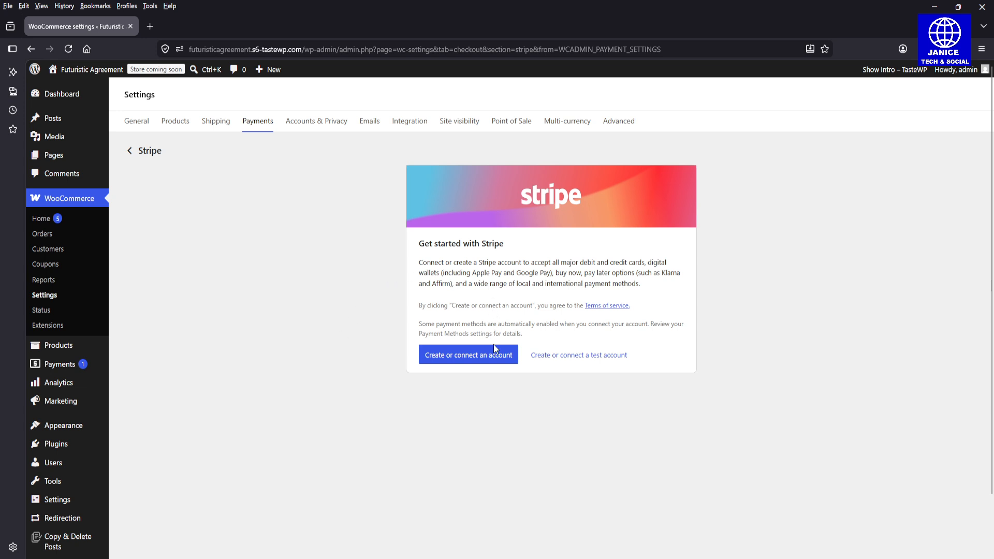
{"action": "left_click", "coordinate": [575, 365]}
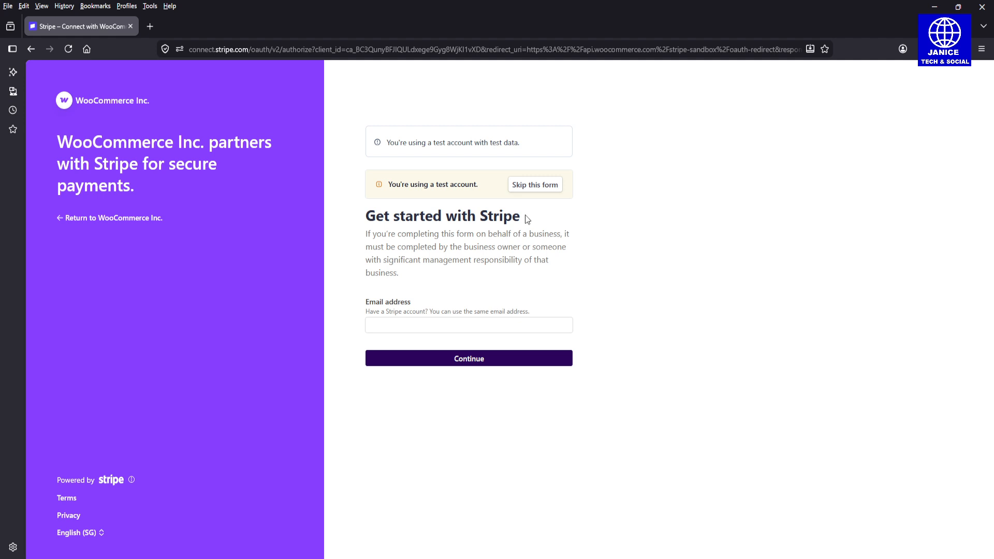
Step: Skip Stripe's test-account form to return to WooCommerce's Stripe settings in test mode
{"action": "left_click", "coordinate": [522, 186]}
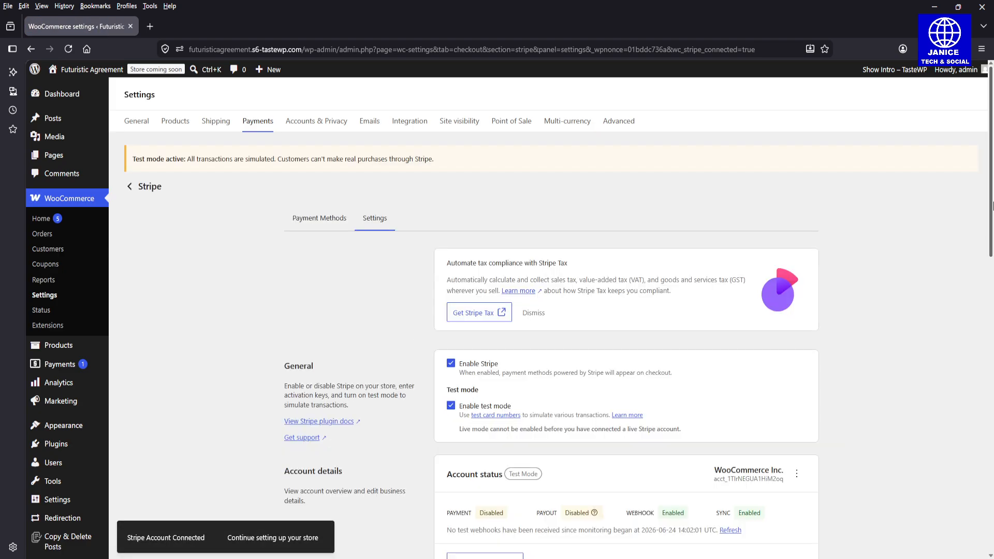
Step: View Stripe's Payment Methods list and open Customize for Apple Pay / Google Pay express checkout
{"action": "scroll", "coordinate": [991, 206], "scroll_direction": "down", "scroll_amount": 3}
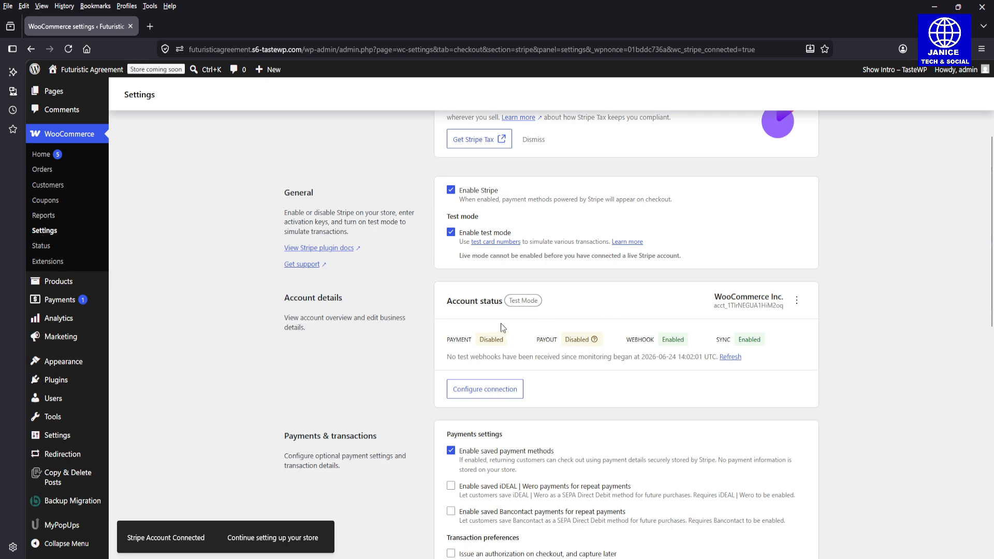
{"action": "left_click_drag", "start_coordinate": [993, 229], "coordinate": [993, 160]}
{"action": "left_click", "coordinate": [311, 225]}
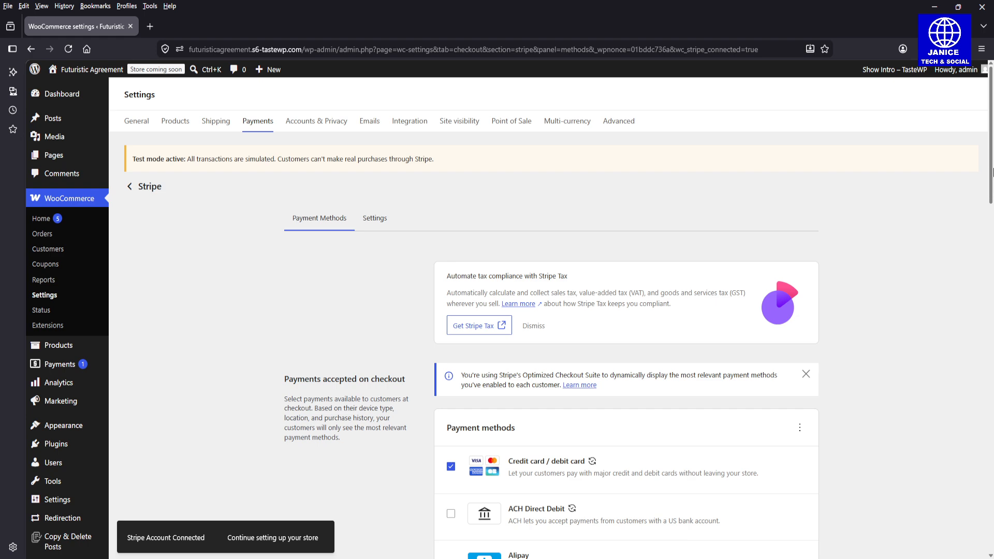
{"action": "left_click_drag", "start_coordinate": [993, 163], "coordinate": [993, 531]}
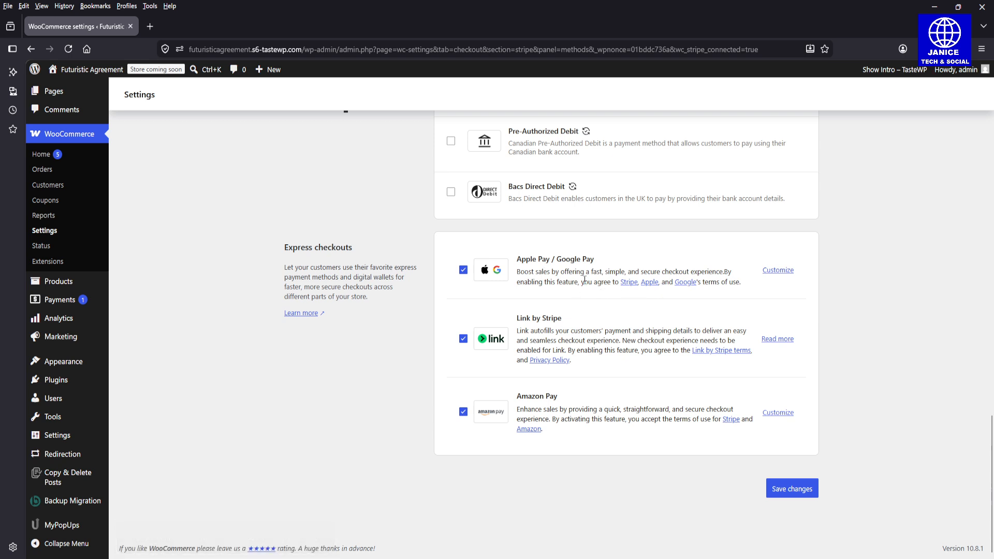
{"action": "left_click", "coordinate": [792, 274]}
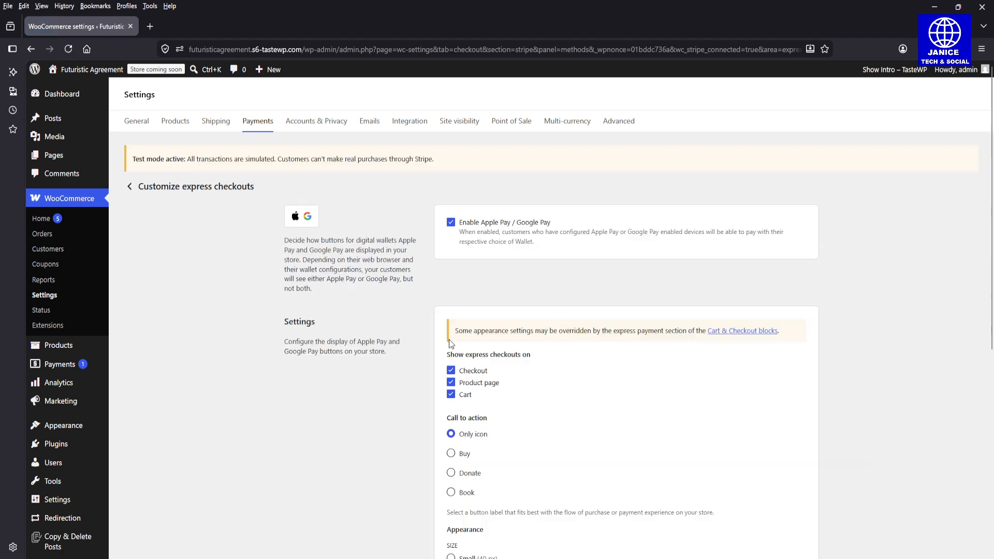
Step: Uncheck Product page under Show express checkouts on, keeping Checkout and Cart checked
{"action": "scroll", "coordinate": [812, 255], "scroll_direction": "down", "scroll_amount": 2}
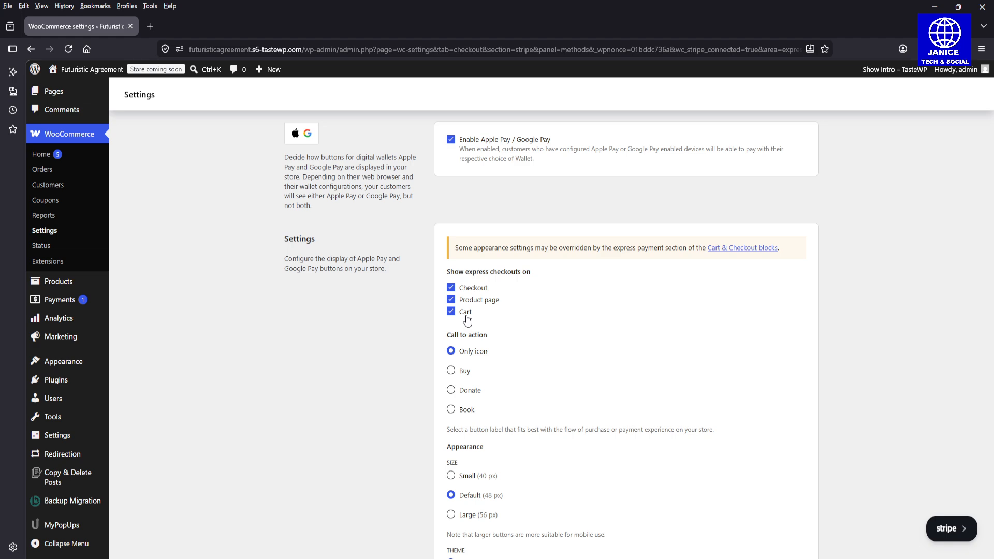
{"action": "left_click", "coordinate": [451, 300]}
{"action": "left_click", "coordinate": [452, 300]}
{"action": "left_click", "coordinate": [453, 305]}
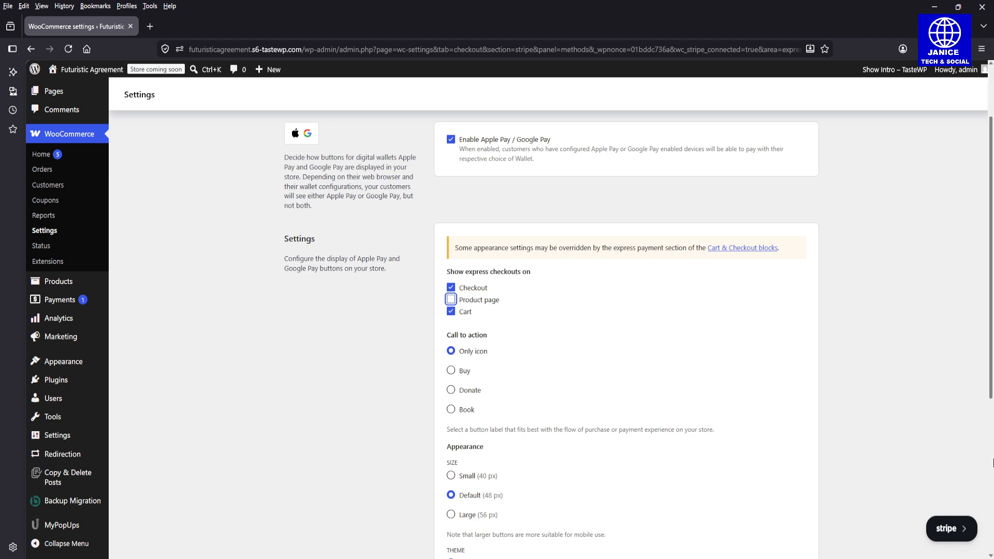
{"action": "scroll", "coordinate": [993, 372], "scroll_direction": "down", "scroll_amount": 4}
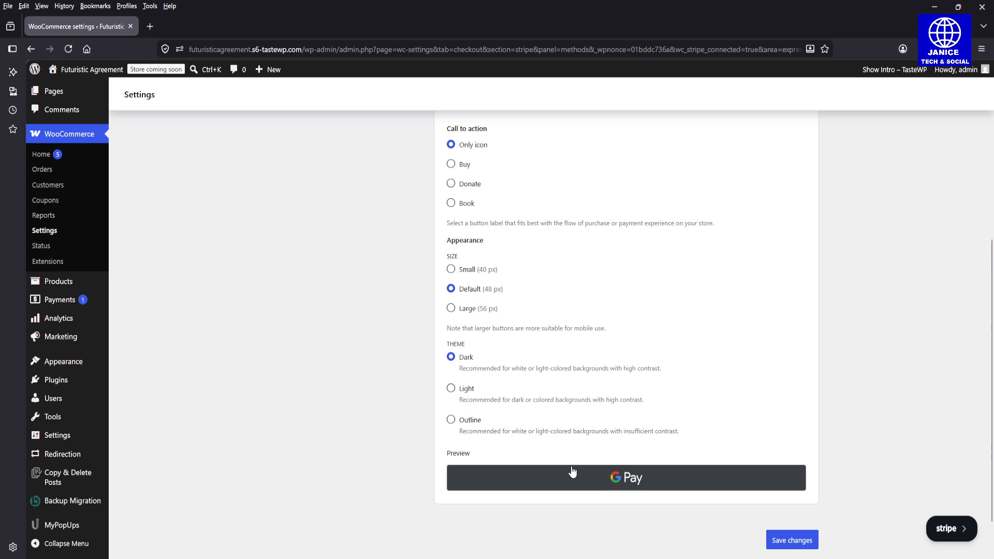
Step: Try Light, Outline, Large and Small button styles, keeping the Dark theme at Default 48 px
{"action": "left_click", "coordinate": [452, 390]}
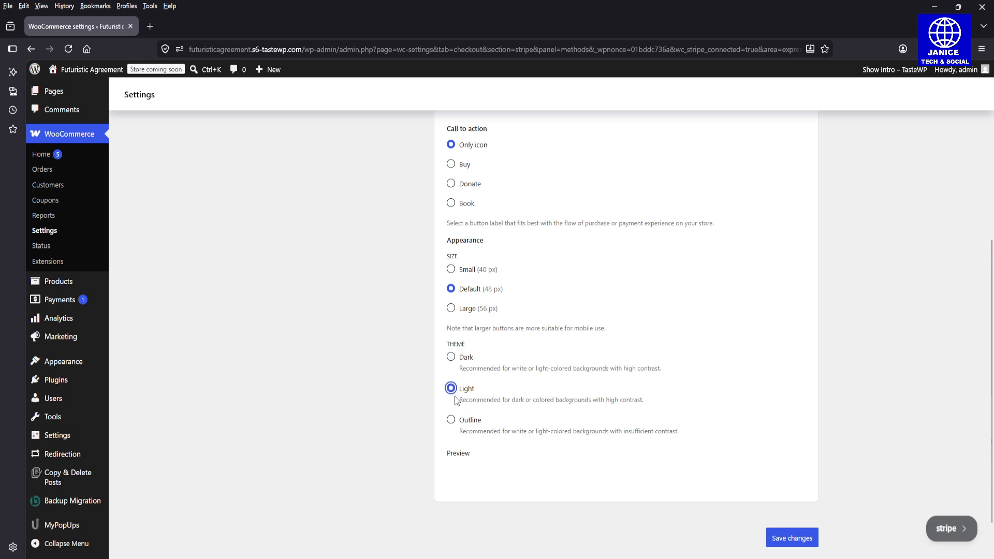
{"action": "left_click", "coordinate": [451, 358]}
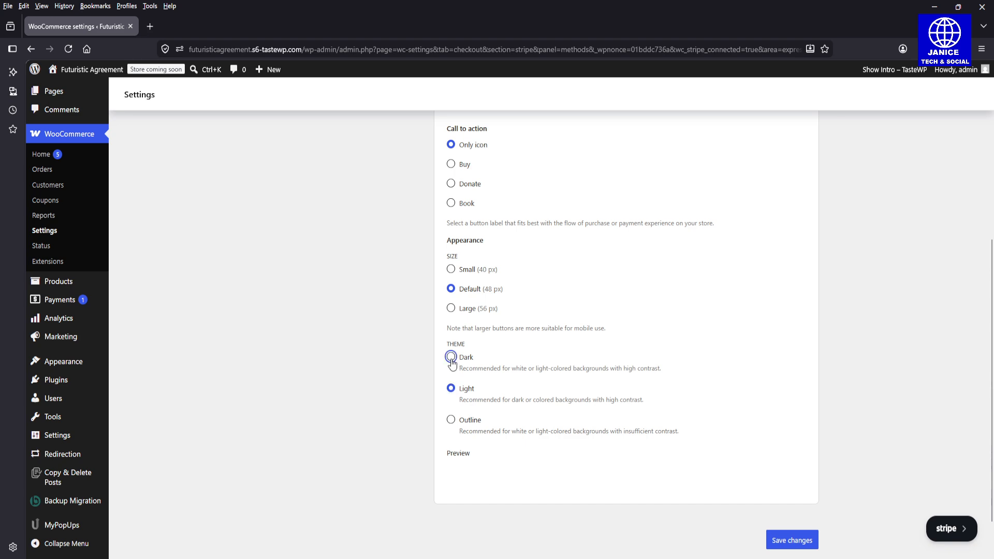
{"action": "left_click", "coordinate": [451, 421]}
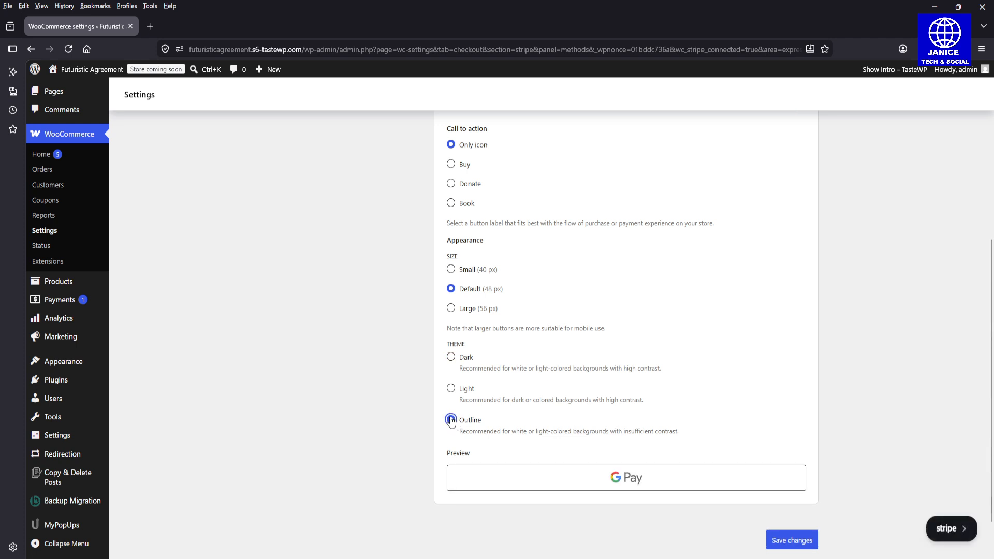
{"action": "left_click", "coordinate": [451, 357]}
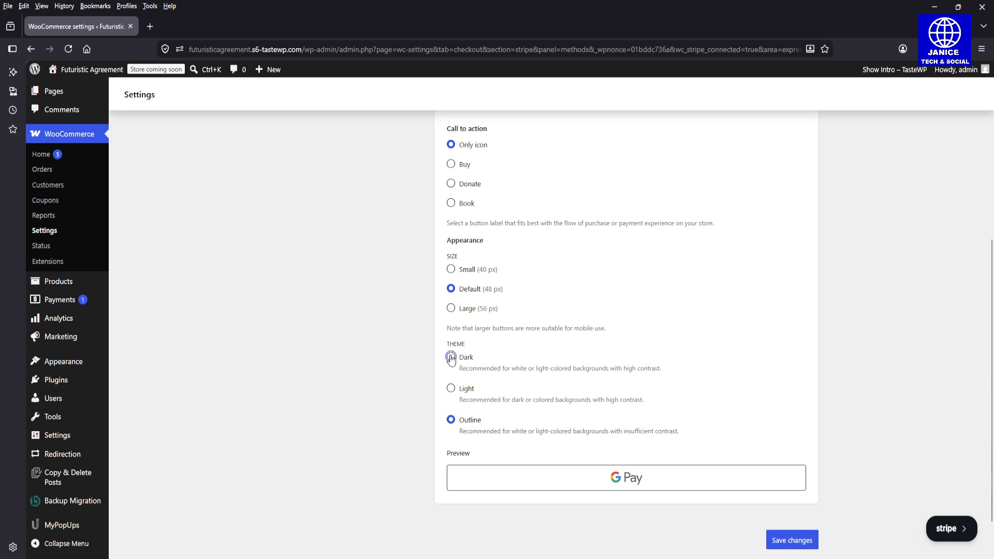
{"action": "left_click", "coordinate": [452, 309]}
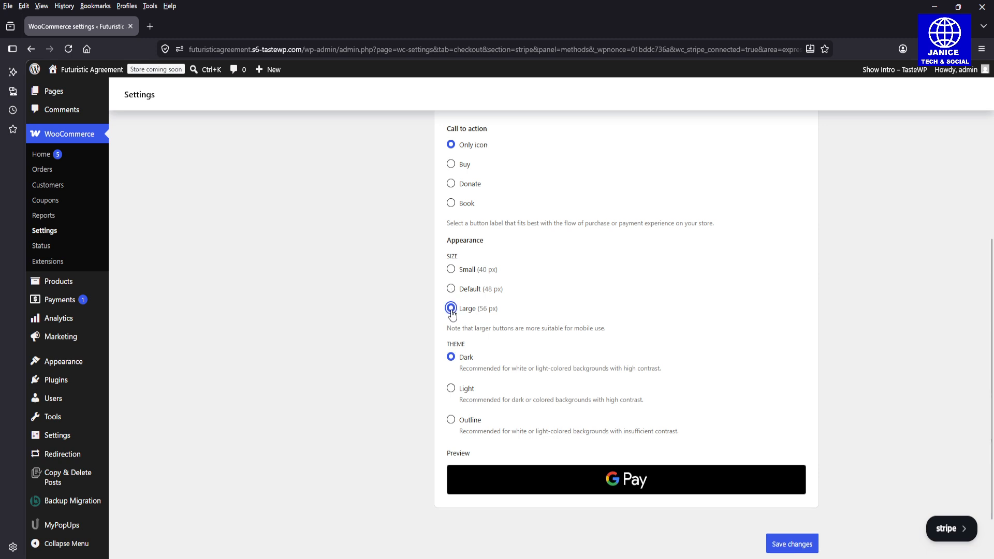
{"action": "left_click", "coordinate": [450, 291]}
{"action": "left_click", "coordinate": [451, 271]}
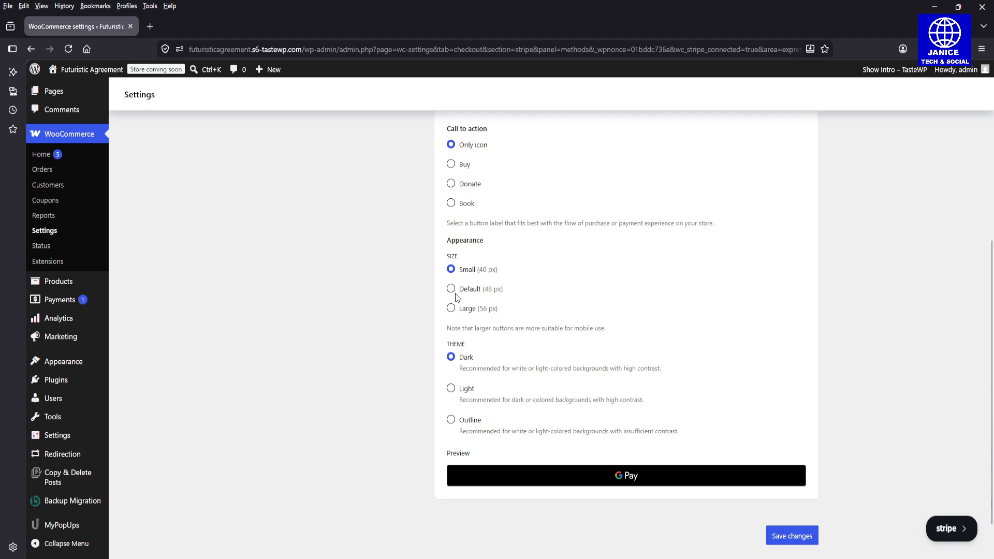
{"action": "left_click", "coordinate": [453, 293]}
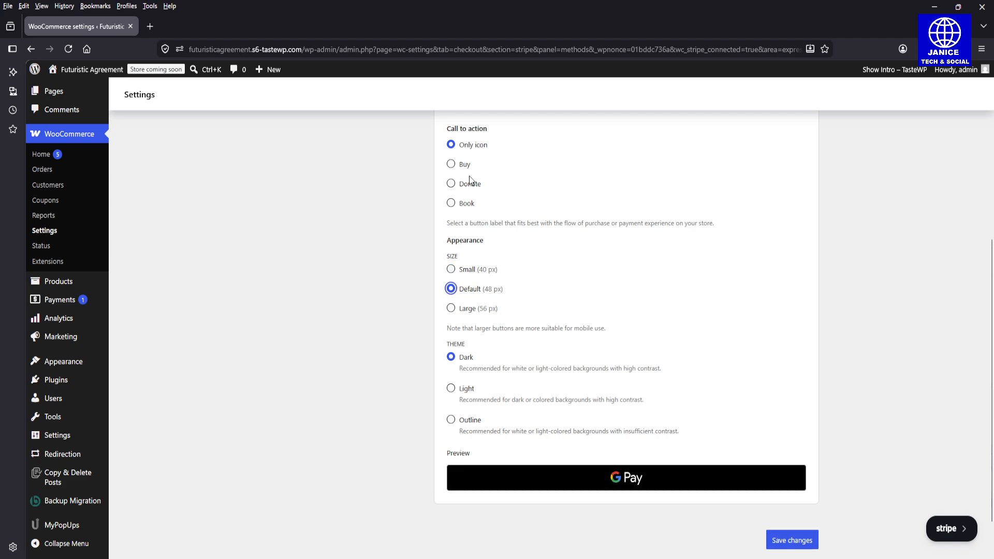
Step: Preview the Donate and Book labels, keep Buy, and save the express checkout settings
{"action": "left_click", "coordinate": [451, 165]}
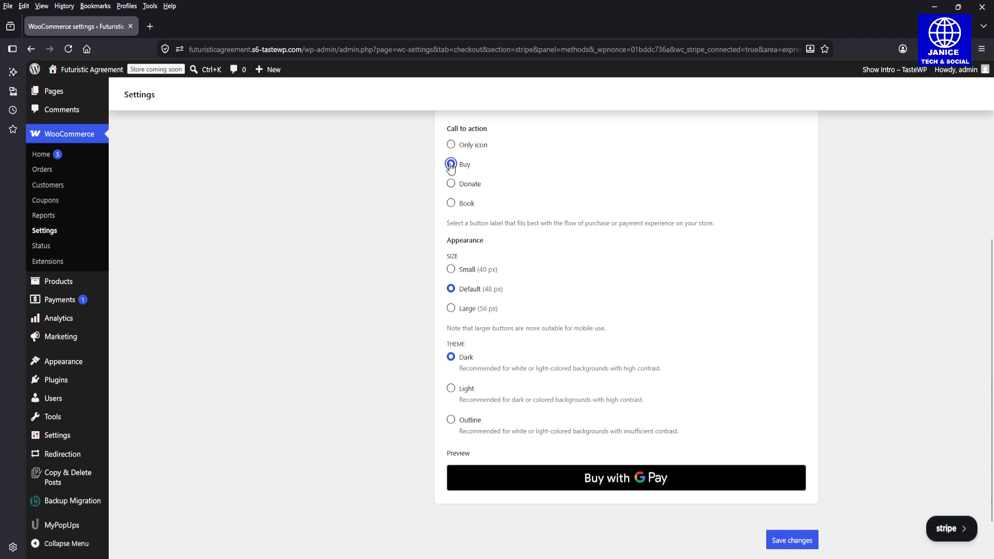
{"action": "left_click", "coordinate": [451, 184]}
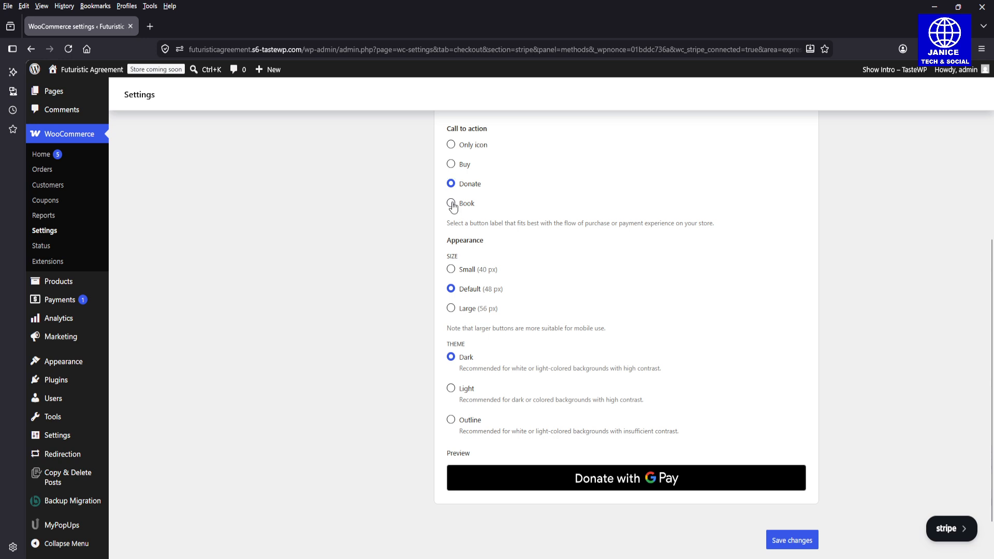
{"action": "left_click", "coordinate": [452, 204]}
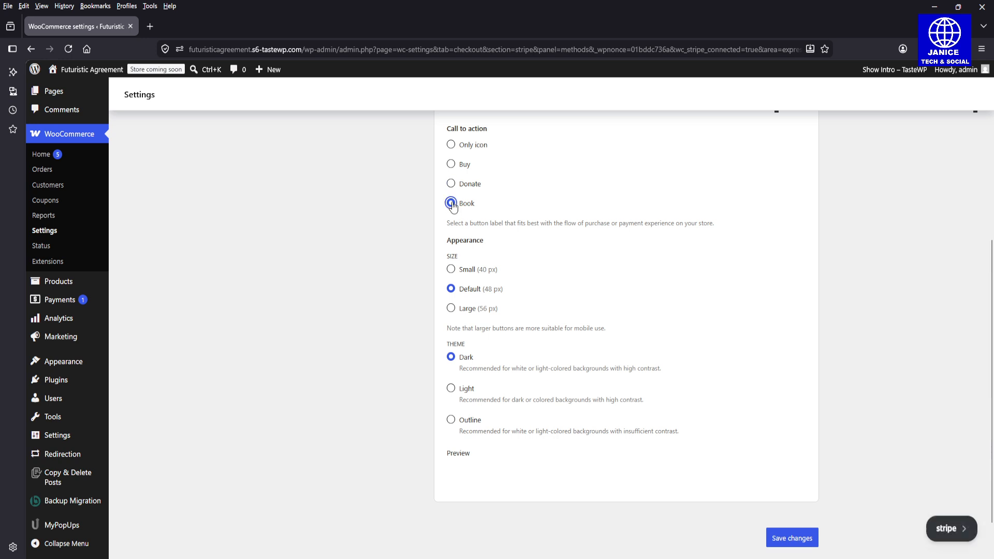
{"action": "left_click", "coordinate": [451, 166]}
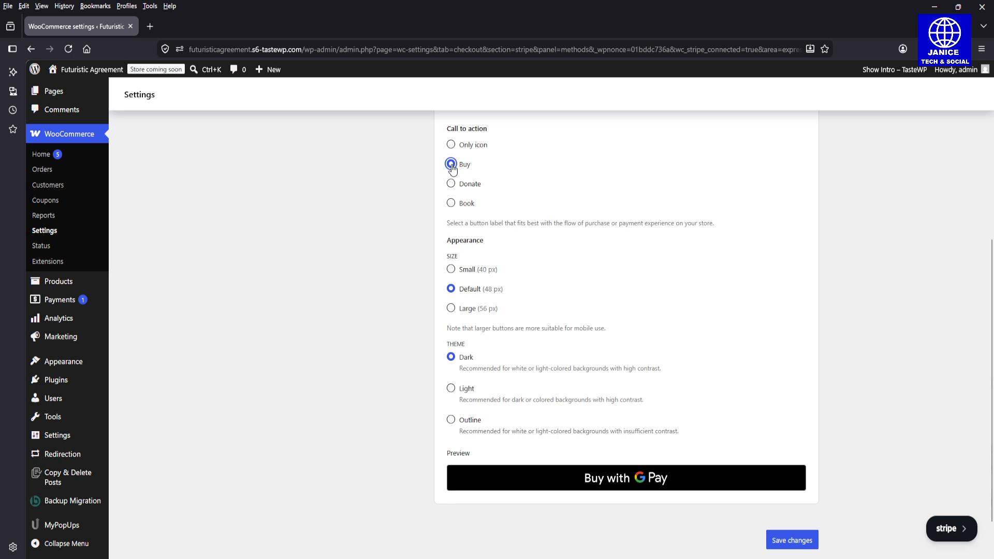
{"action": "left_click", "coordinate": [780, 543]}
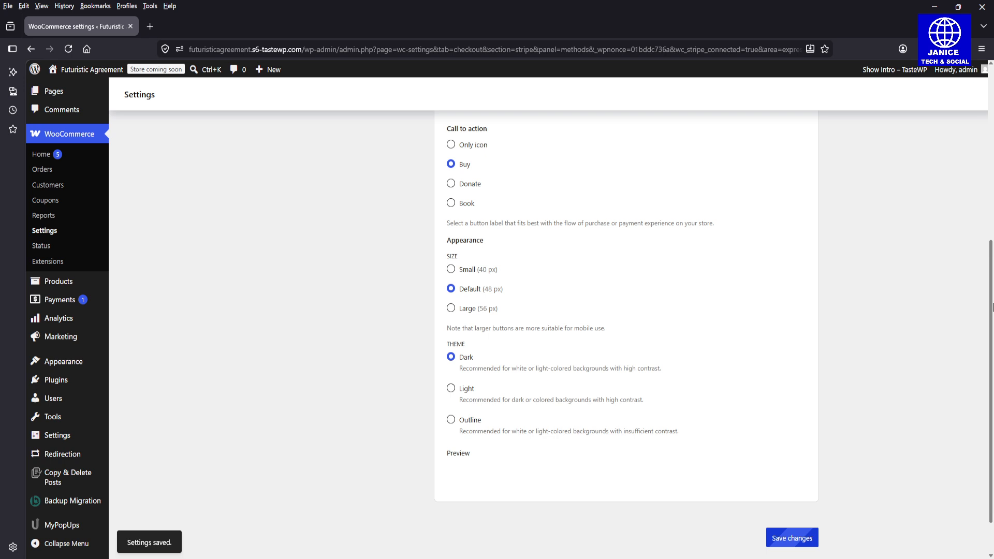
{"action": "scroll", "coordinate": [993, 195], "scroll_direction": "up", "scroll_amount": 3}
Step: Leave the express checkout page for WooCommerce Settings' Payments tab listing the providers
{"action": "left_click_drag", "start_coordinate": [992, 194], "coordinate": [992, 144]}
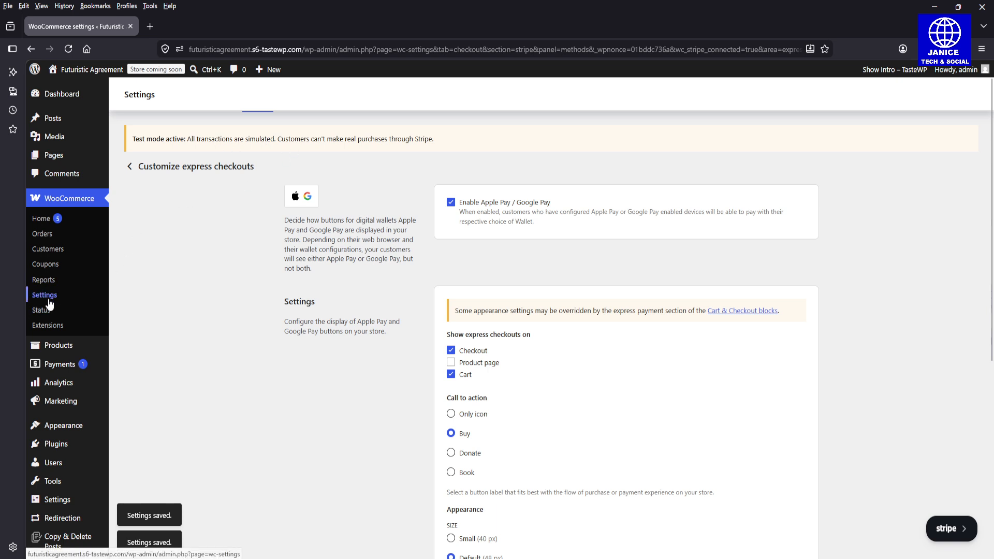
{"action": "left_click_drag", "start_coordinate": [990, 208], "coordinate": [992, 550]}
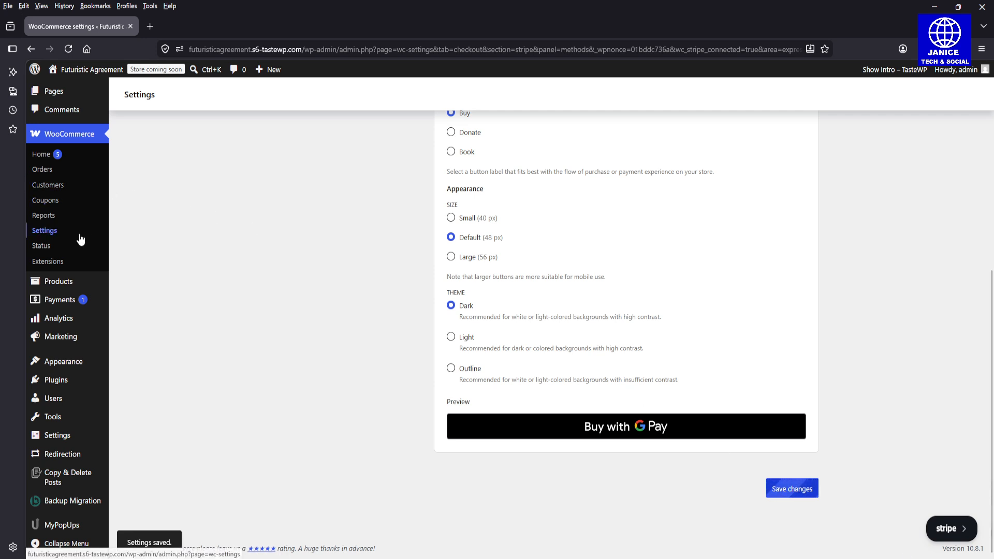
{"action": "left_click", "coordinate": [55, 236]}
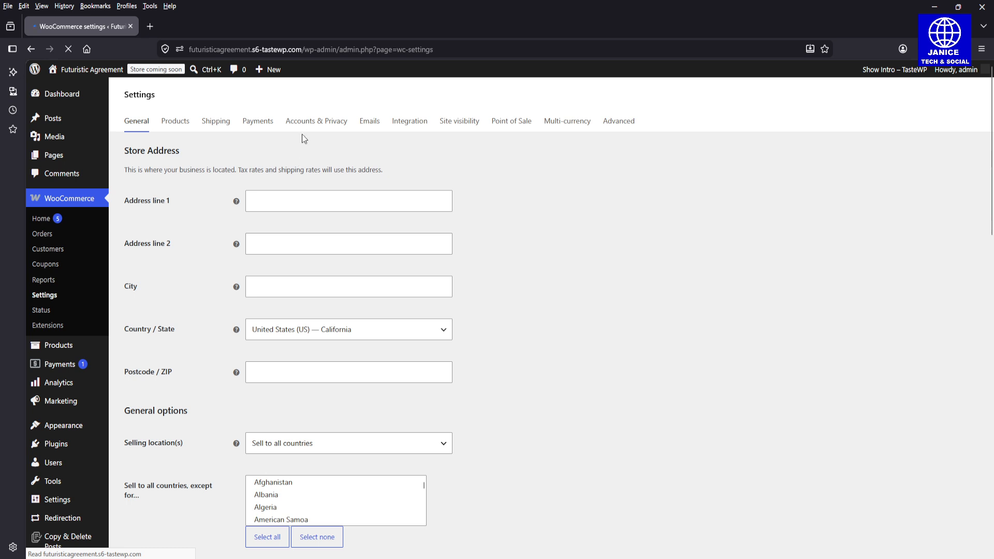
{"action": "left_click", "coordinate": [253, 127]}
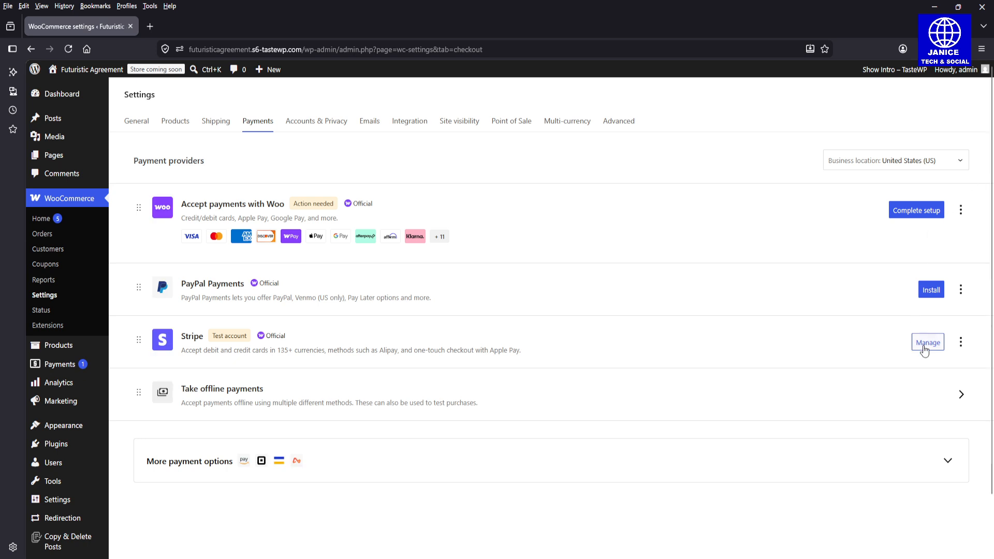
Step: Open the Stripe provider's Manage page from the Payments provider list
{"action": "left_click", "coordinate": [925, 350]}
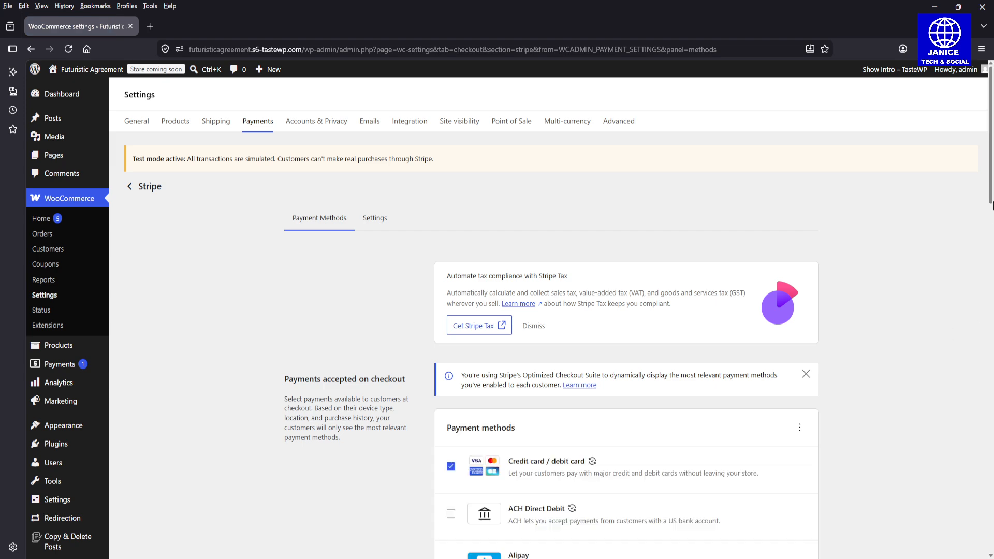
Step: Show Stripe's Settings tab and open the test card numbers documentation in a new tab
{"action": "mouse_move", "coordinate": [993, 205]}
{"action": "left_mouse_down"}
{"action": "mouse_move", "coordinate": [992, 557]}
{"action": "mouse_move", "coordinate": [992, 199]}
{"action": "left_mouse_up"}
{"action": "left_click", "coordinate": [371, 227]}
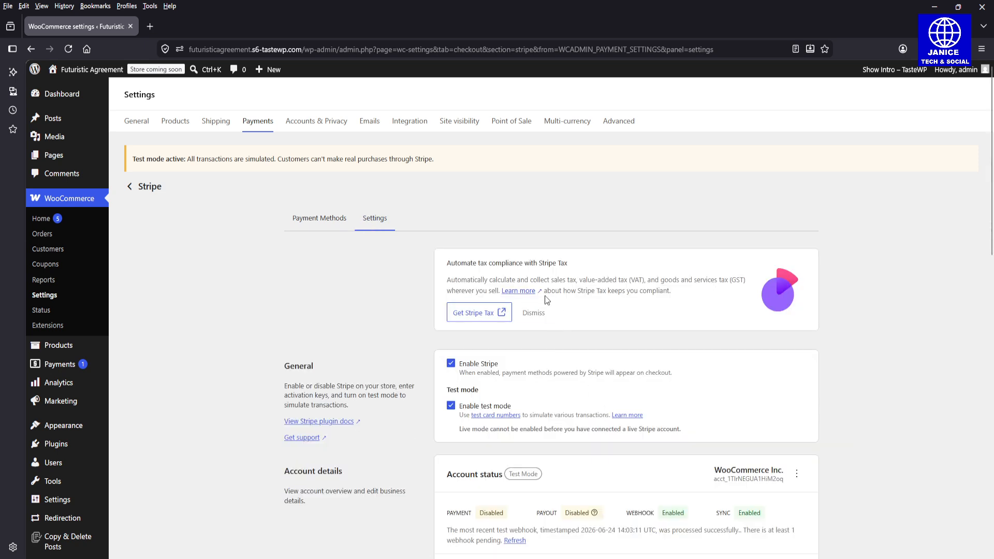
{"action": "left_click", "coordinate": [495, 415]}
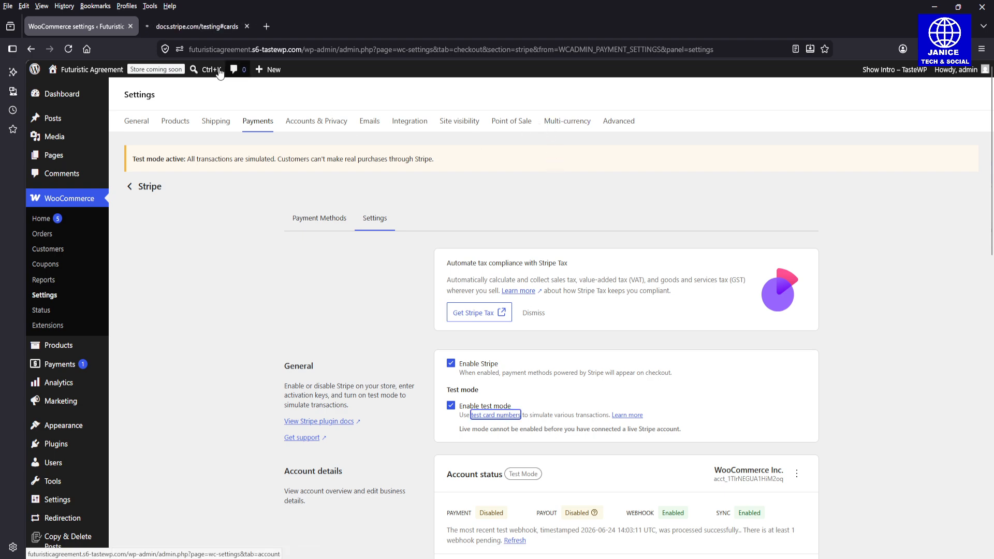
{"action": "left_click", "coordinate": [199, 27]}
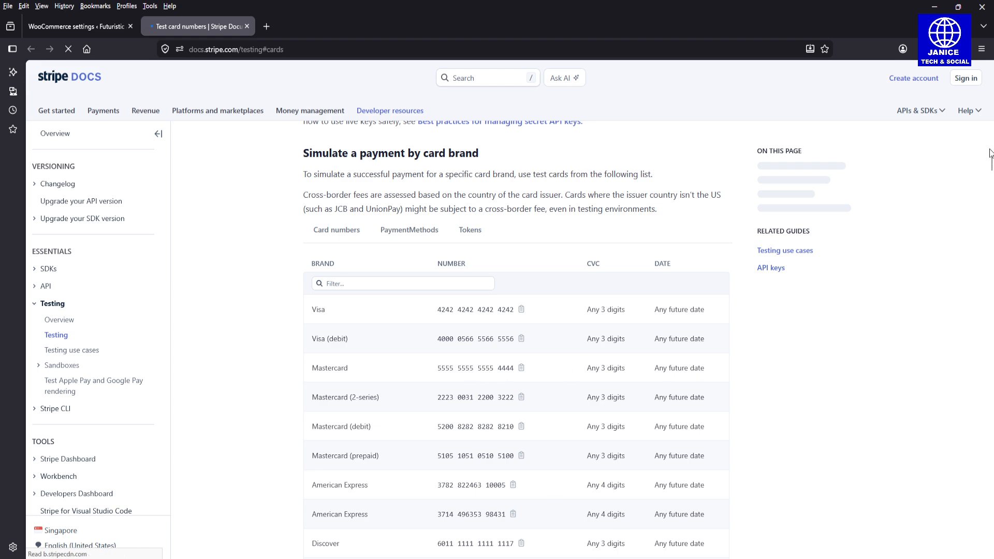
{"action": "left_click_drag", "start_coordinate": [993, 166], "coordinate": [993, 177]}
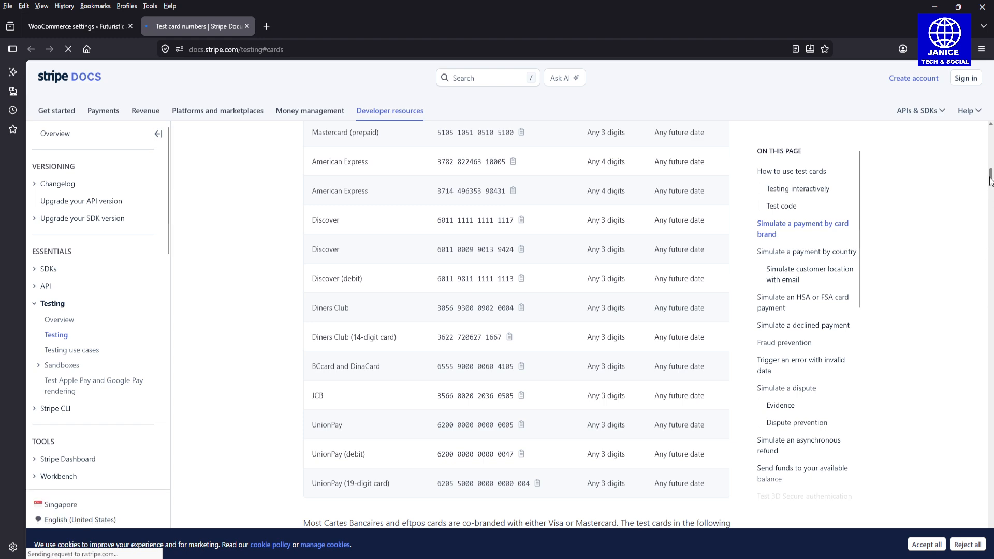
{"action": "mouse_move", "coordinate": [991, 179]}
{"action": "left_mouse_down"}
{"action": "mouse_move", "coordinate": [992, 203]}
{"action": "mouse_move", "coordinate": [990, 162]}
{"action": "left_mouse_up"}
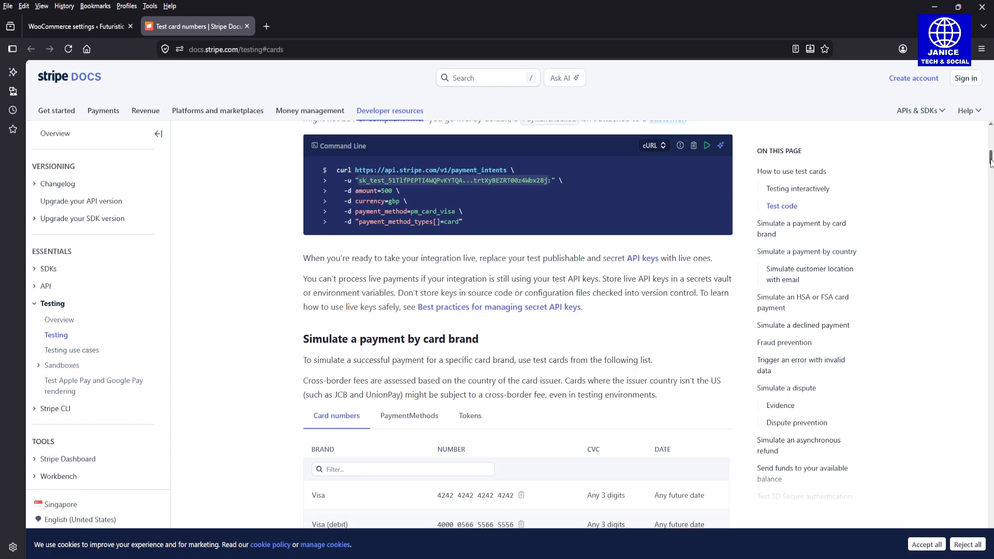
{"action": "left_click_drag", "start_coordinate": [991, 162], "coordinate": [991, 168]}
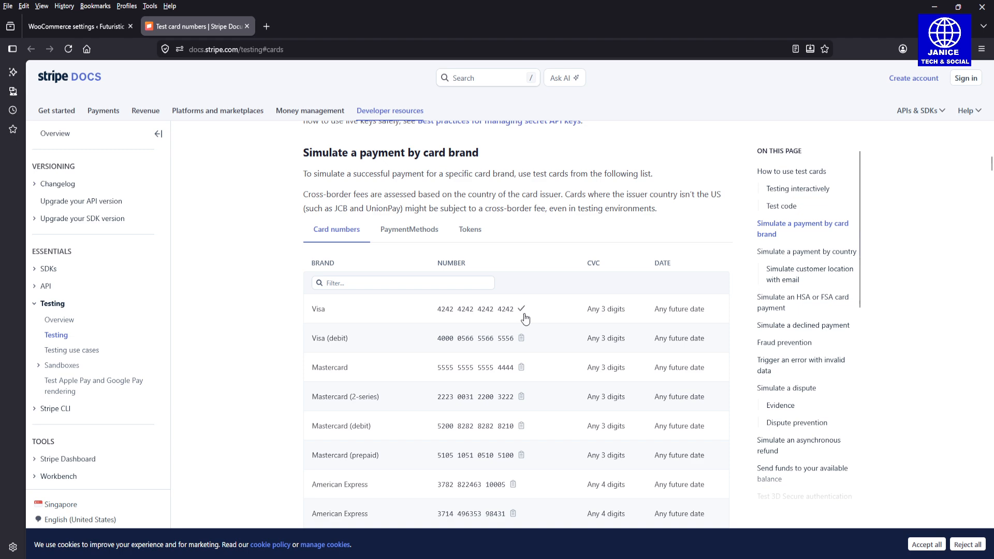
{"action": "left_click", "coordinate": [100, 27]}
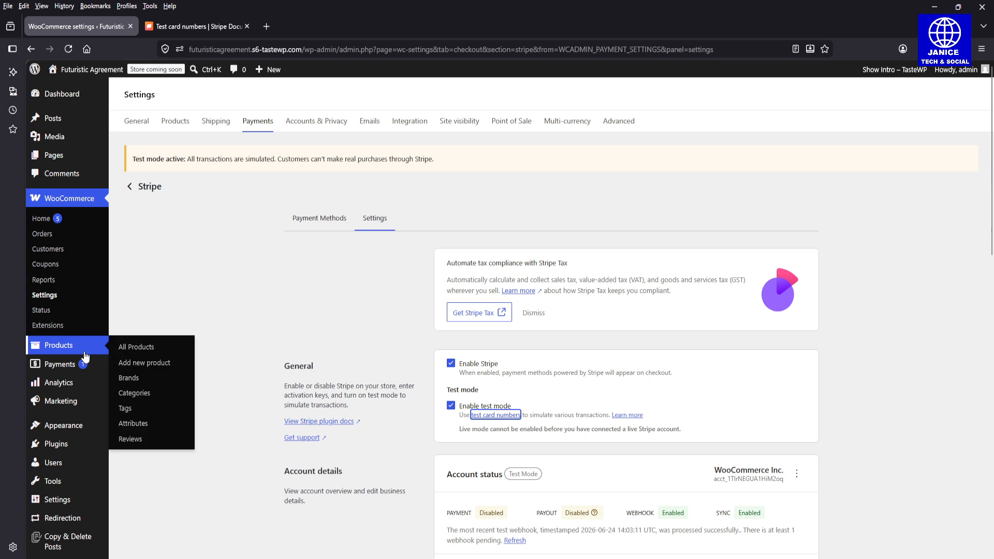
Step: Reload the Stripe settings, then load the site's home address in a new browser tab
{"action": "left_click", "coordinate": [307, 46]}
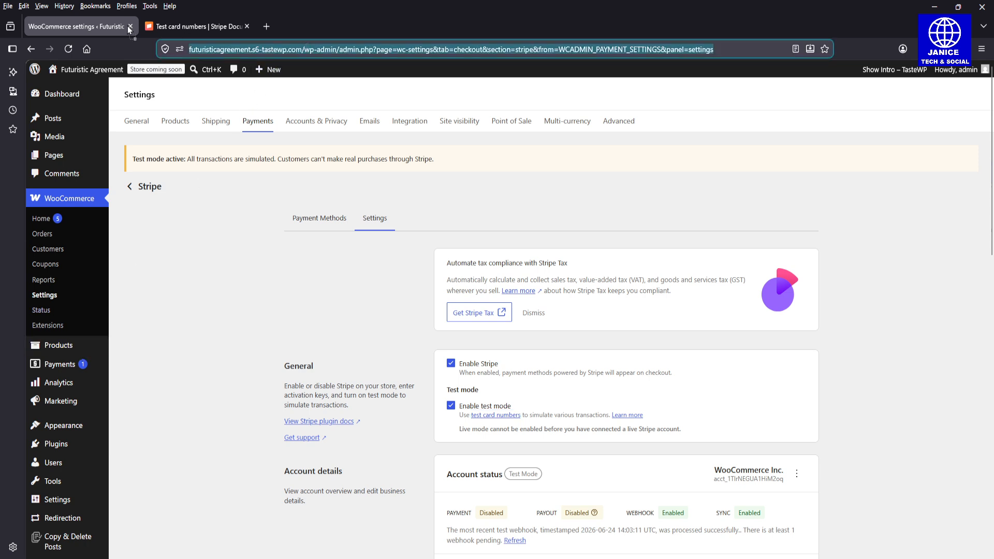
{"action": "key", "text": "Return"}
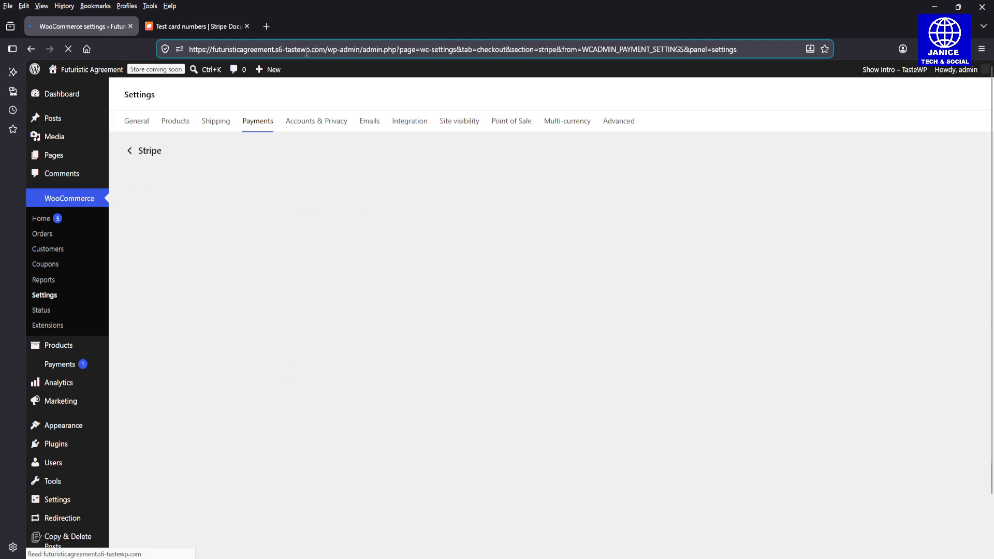
{"action": "left_click_drag", "start_coordinate": [304, 49], "coordinate": [188, 49]}
{"action": "key", "text": "ctrl+c"}
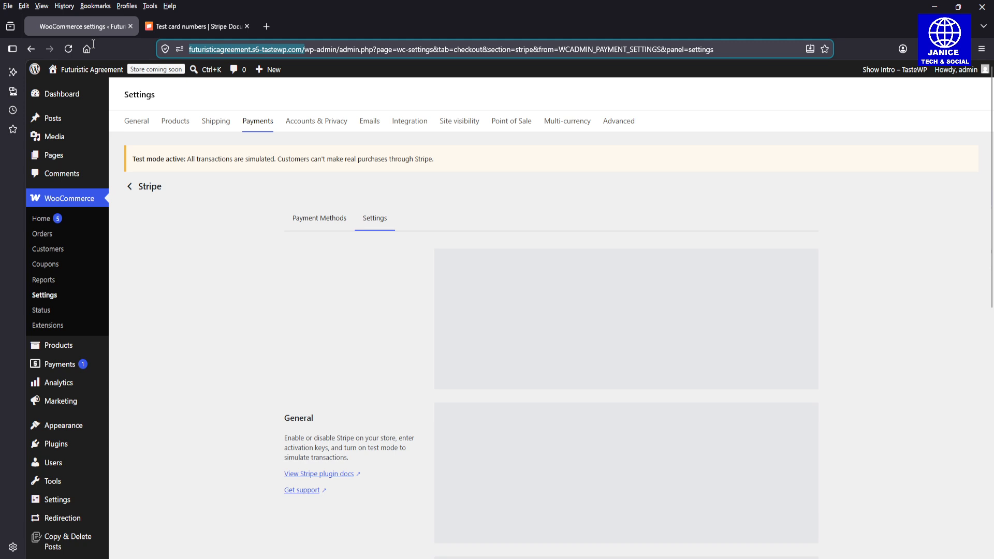
{"action": "left_click", "coordinate": [261, 31]}
{"action": "key", "text": "ctrl+v"}
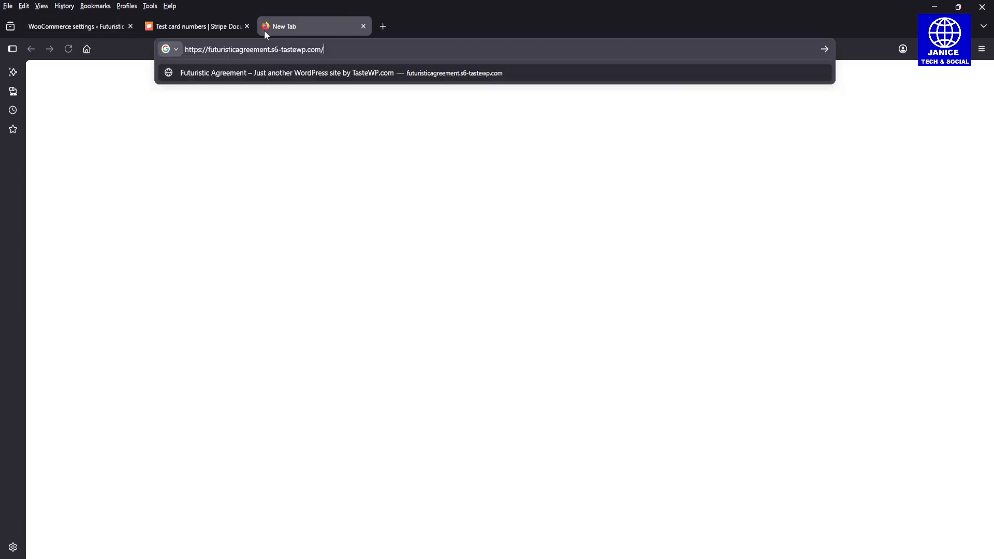
{"action": "key", "text": "Return"}
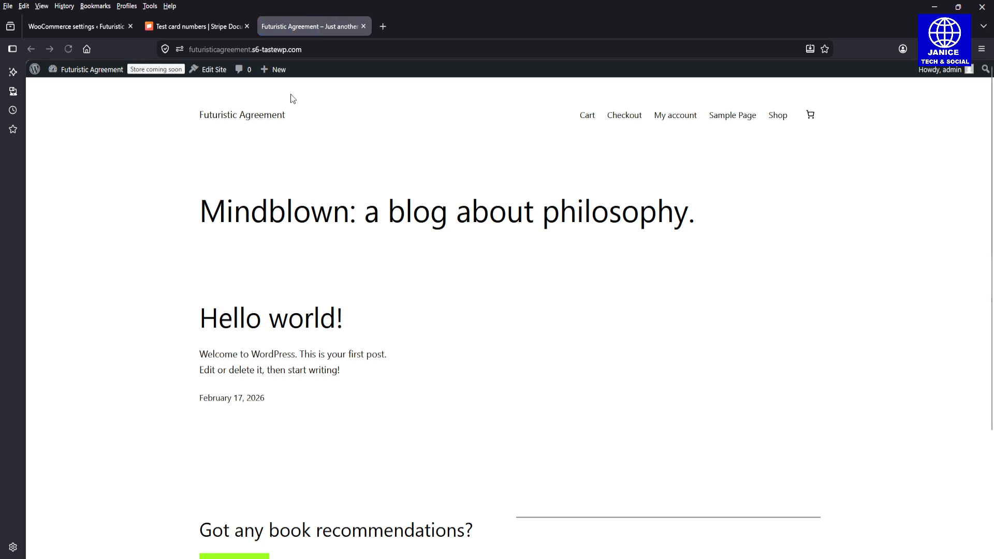
Step: Add the Korean Style T-Shirt in size L from the Shop to the cart and view the $39.90 cart
{"action": "left_click", "coordinate": [777, 116]}
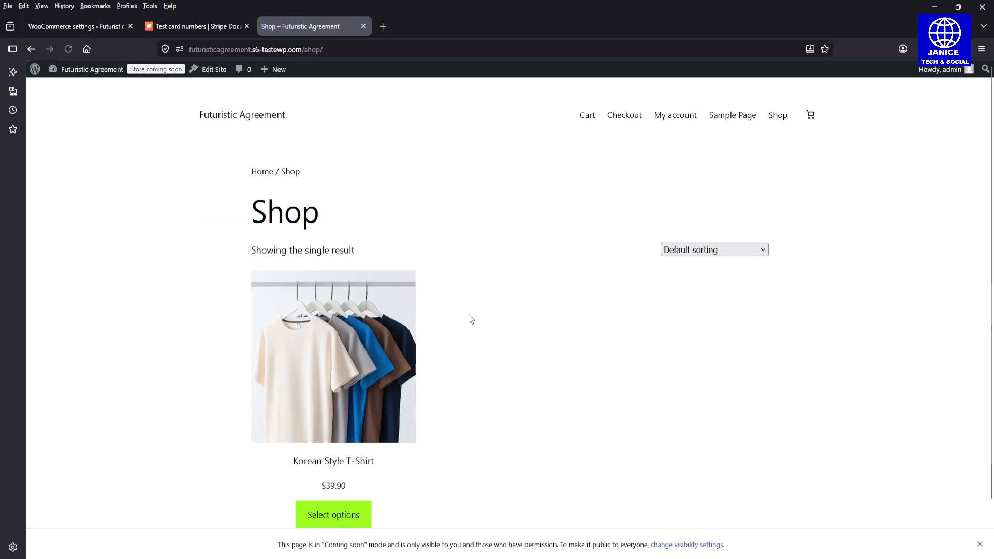
{"action": "left_click", "coordinate": [366, 423]}
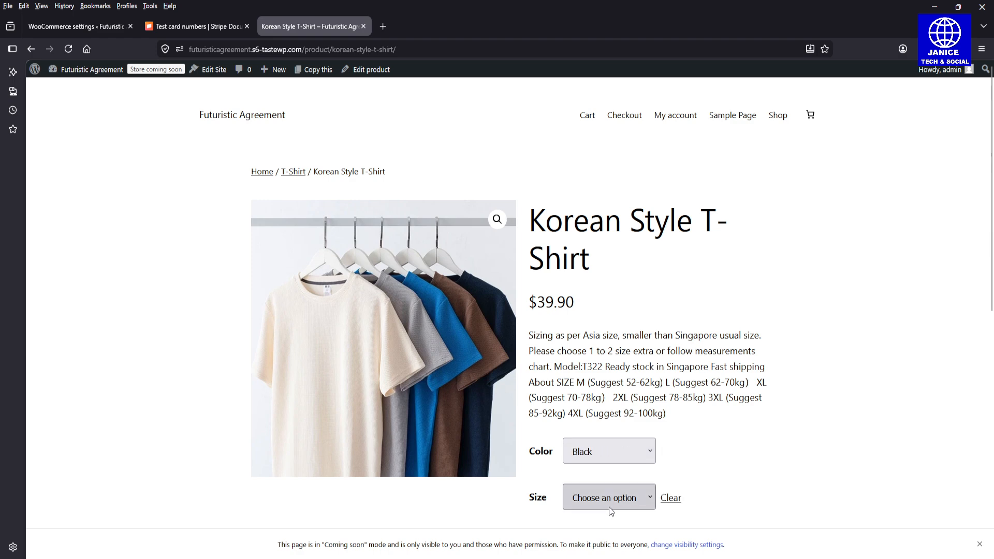
{"action": "left_click", "coordinate": [602, 466]}
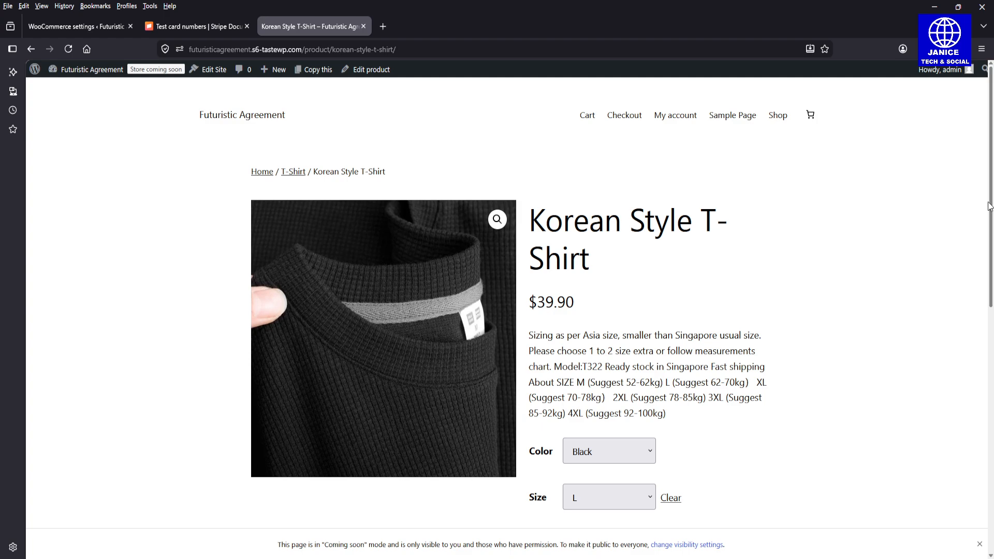
{"action": "scroll", "coordinate": [665, 337], "scroll_direction": "down", "scroll_amount": 4}
{"action": "left_click", "coordinate": [607, 365]}
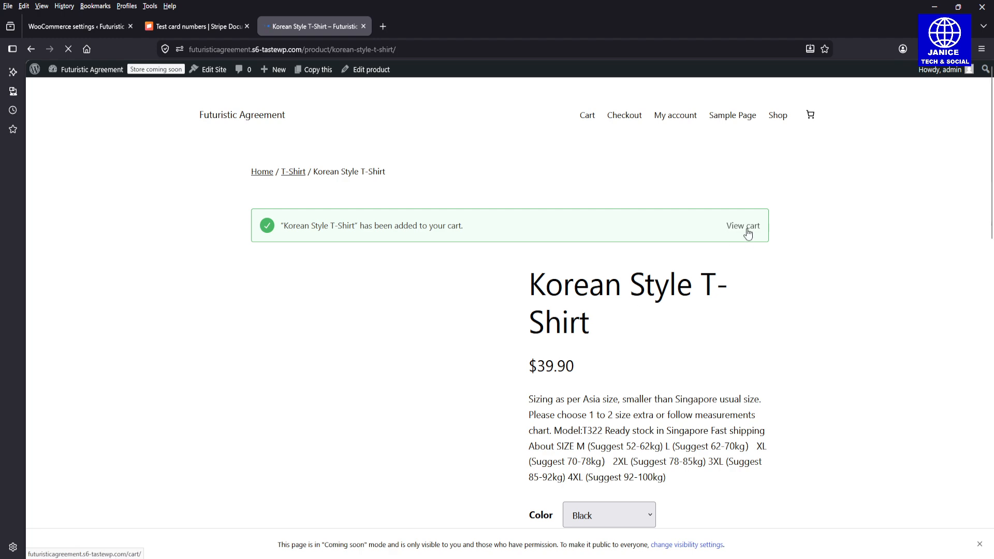
{"action": "left_click", "coordinate": [743, 227]}
{"action": "scroll", "coordinate": [829, 269], "scroll_direction": "down", "scroll_amount": 5}
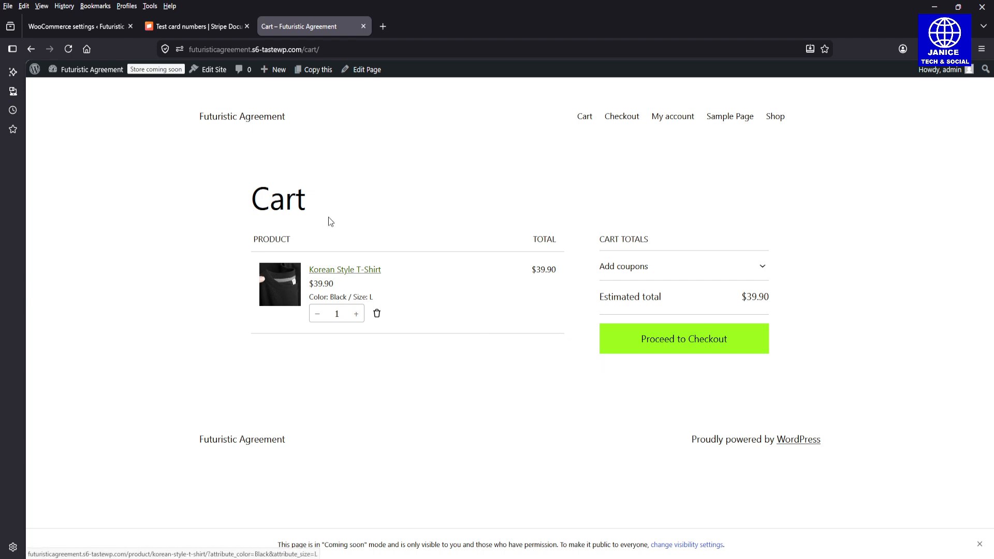
Step: Proceed from the cart to checkout for the $39.90 Korean Style T-Shirt order
{"action": "left_click", "coordinate": [663, 347]}
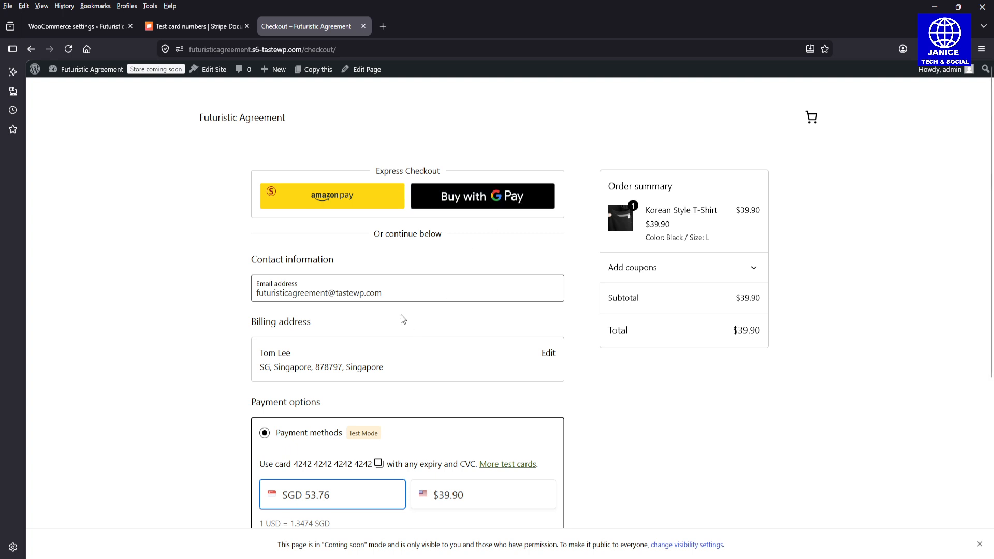
Step: Select the checkout email address and scroll down to the payment section
{"action": "left_click", "coordinate": [398, 292]}
{"action": "key", "text": "ctrl+a"}
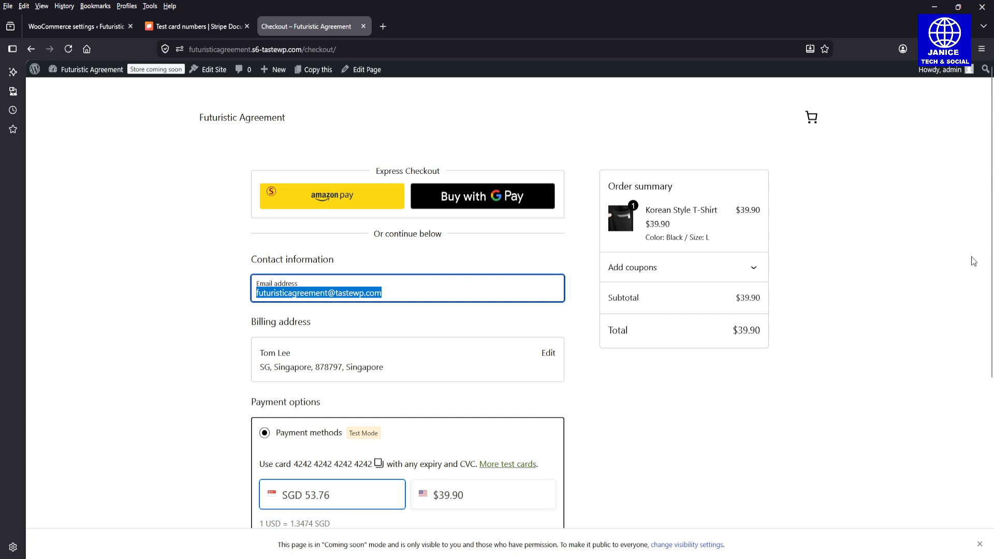
{"action": "scroll", "coordinate": [992, 262], "scroll_direction": "down", "scroll_amount": 2}
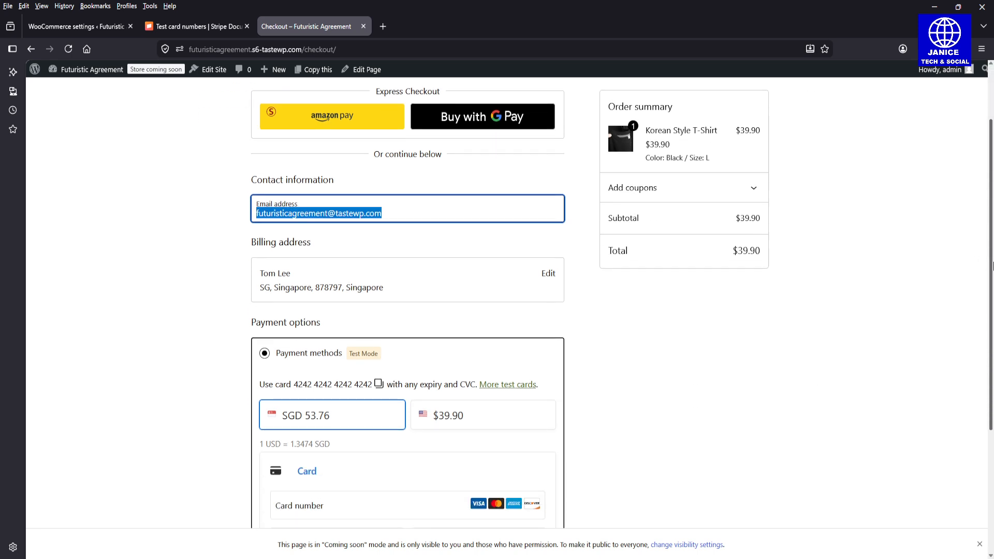
{"action": "mouse_move", "coordinate": [993, 262]}
{"action": "left_mouse_down"}
{"action": "mouse_move", "coordinate": [992, 342]}
{"action": "mouse_move", "coordinate": [984, 265]}
{"action": "left_mouse_up"}
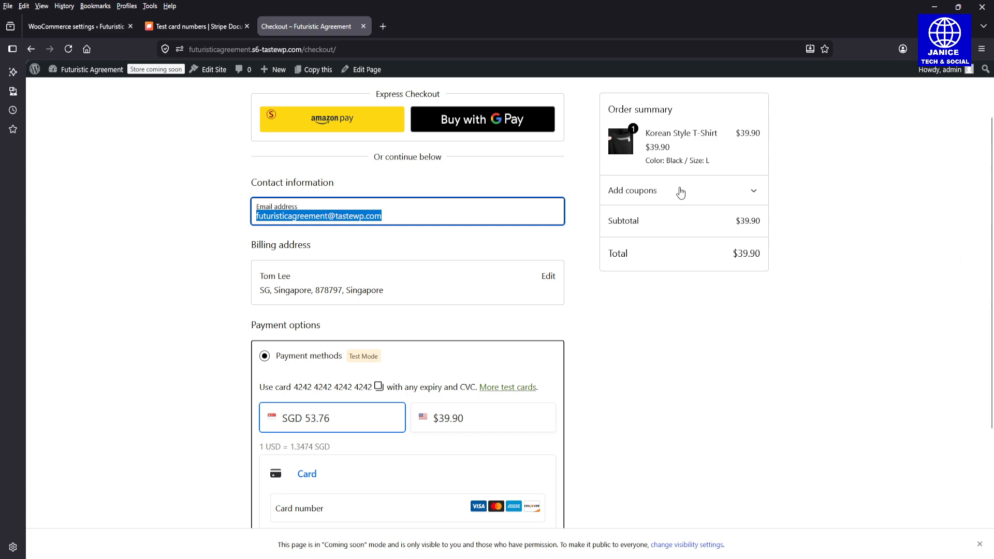
Step: Try Buy with Google Pay, then bring up Stripe Docs' test card numbers
{"action": "left_click", "coordinate": [525, 126]}
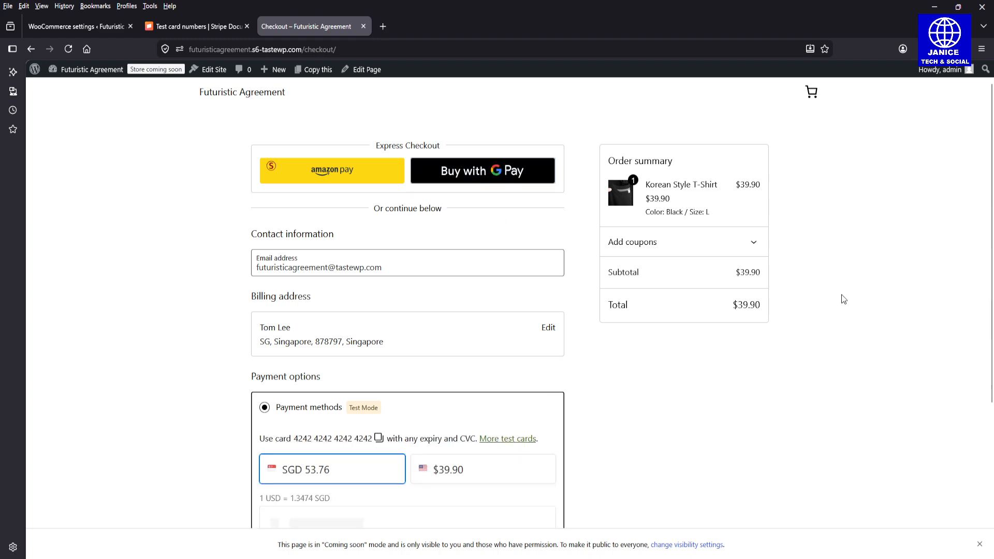
{"action": "left_click_drag", "start_coordinate": [992, 176], "coordinate": [993, 320]}
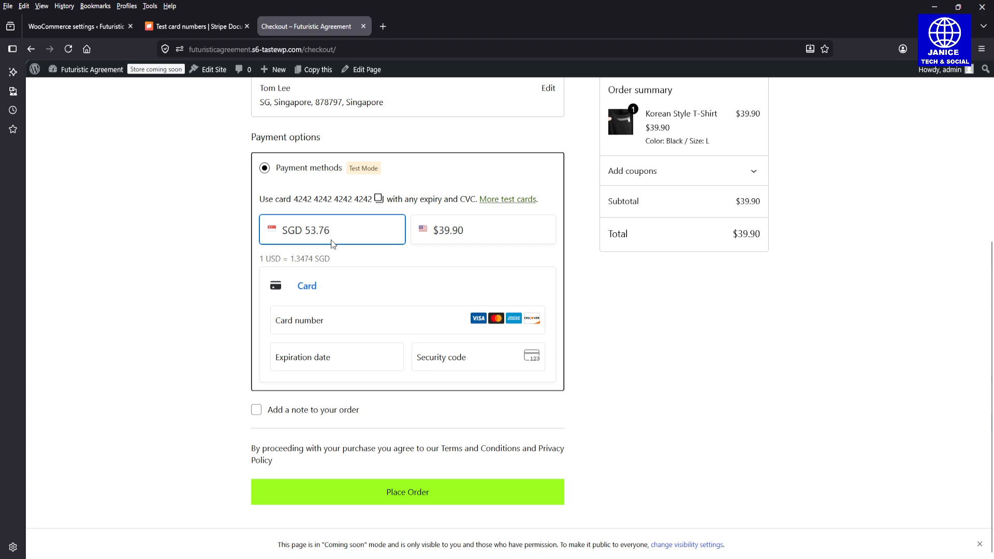
{"action": "left_click", "coordinate": [200, 26]}
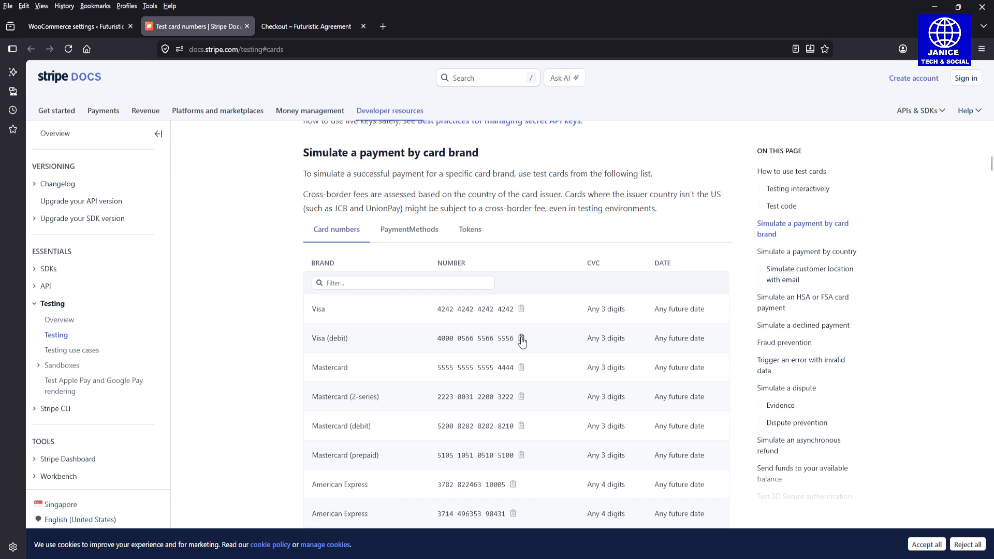
Step: Paste Stripe's 4242 test card number into the checkout Card number field
{"action": "left_click", "coordinate": [311, 27]}
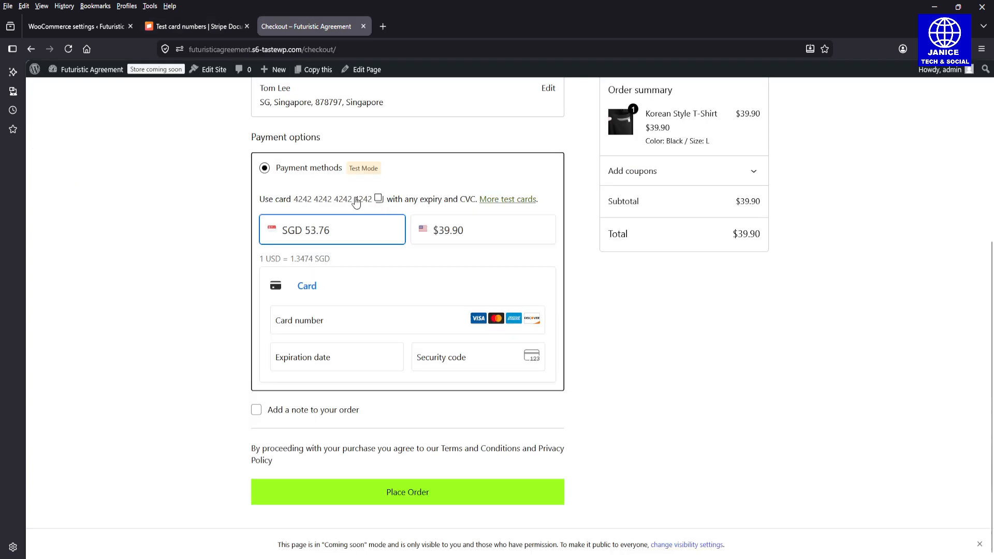
{"action": "left_click", "coordinate": [356, 202]}
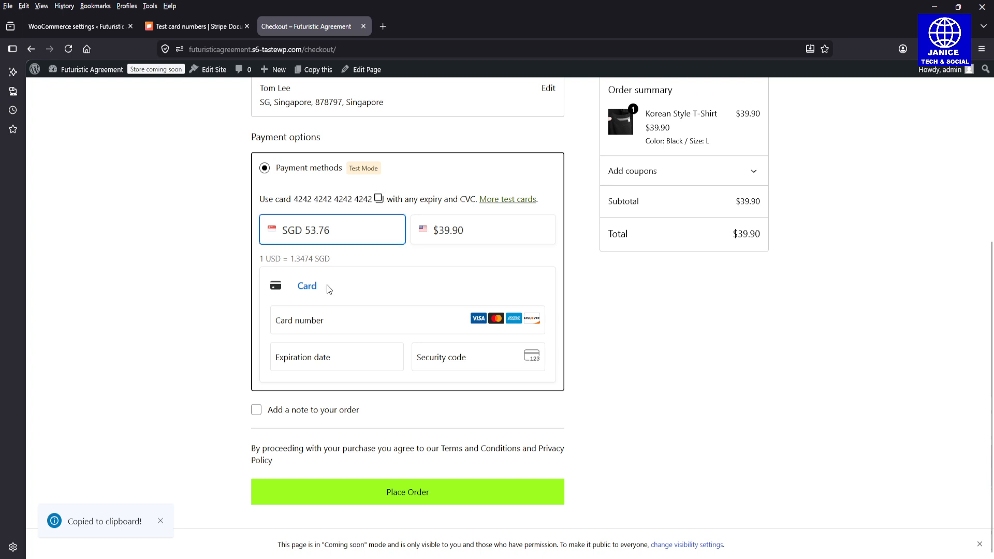
{"action": "left_click", "coordinate": [328, 317]}
{"action": "key", "text": "ctrl+v"}
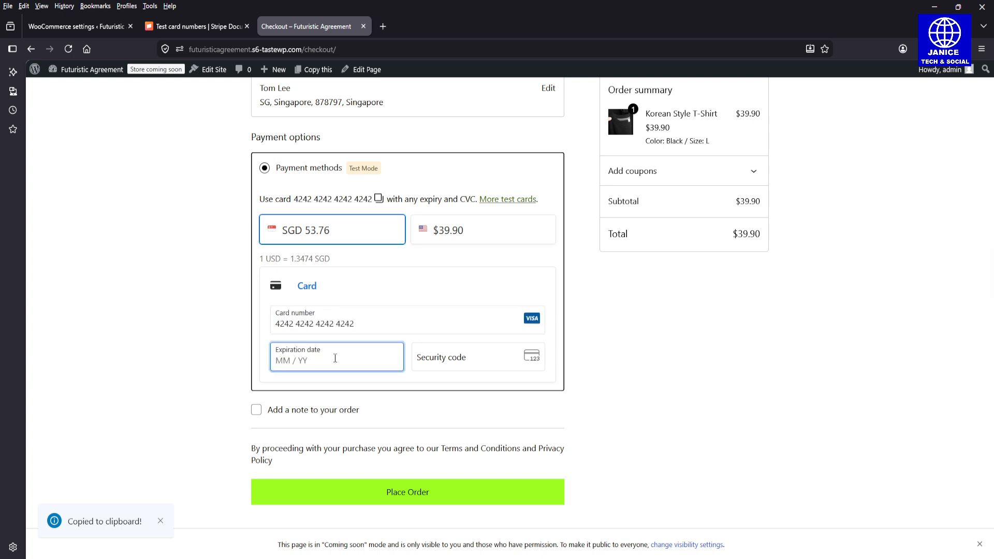
{"action": "left_click", "coordinate": [92, 27]}
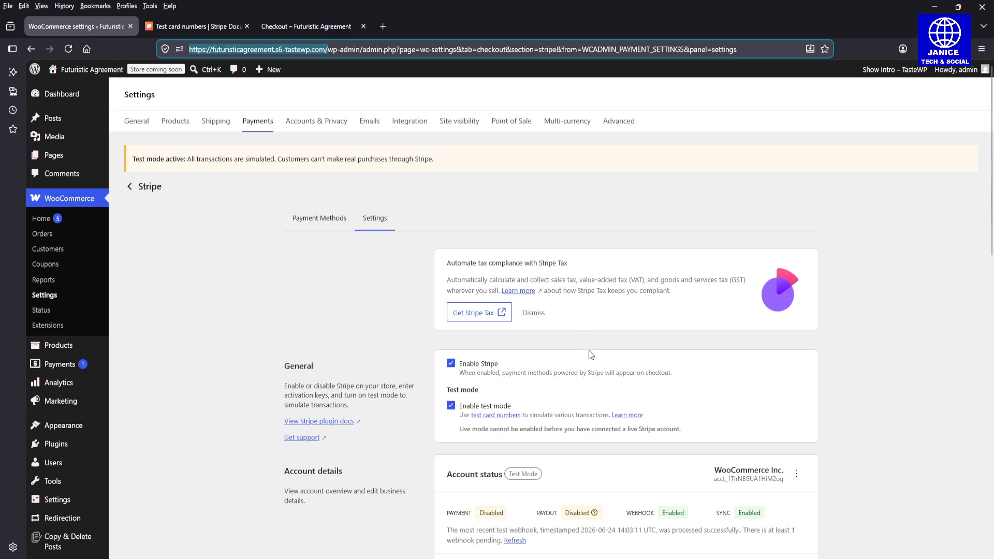
{"action": "left_click_drag", "start_coordinate": [990, 192], "coordinate": [992, 321]}
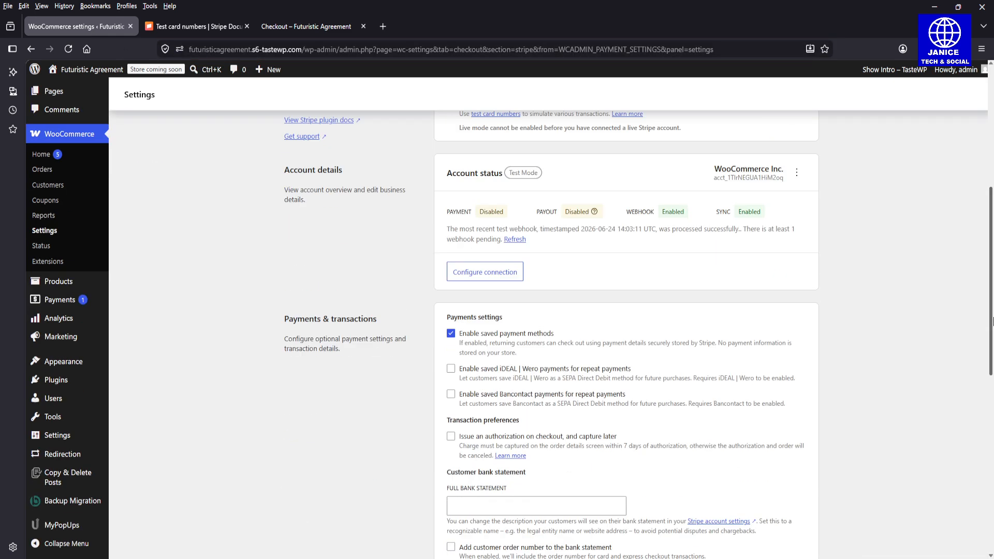
{"action": "left_click", "coordinate": [179, 26]}
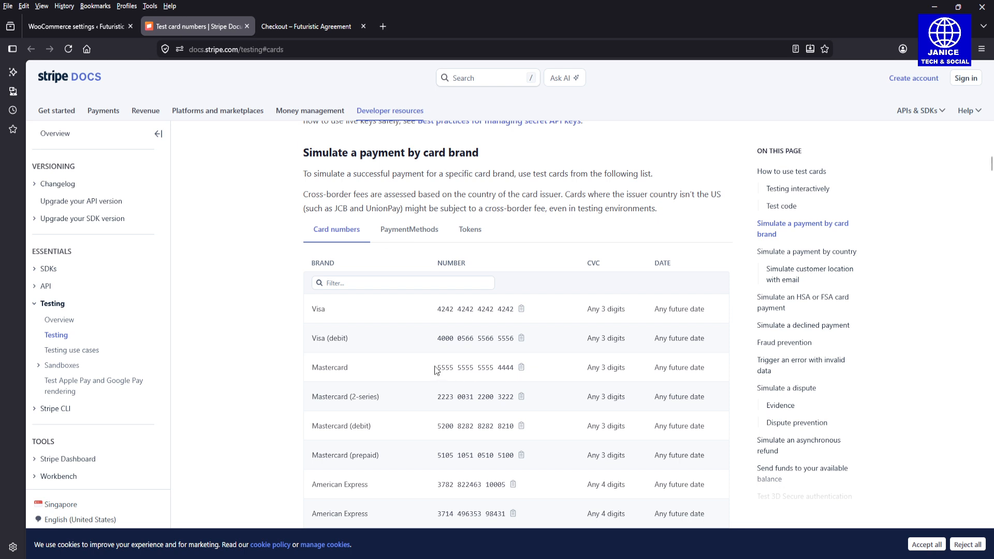
{"action": "left_click", "coordinate": [521, 397]}
{"action": "left_click", "coordinate": [320, 33]}
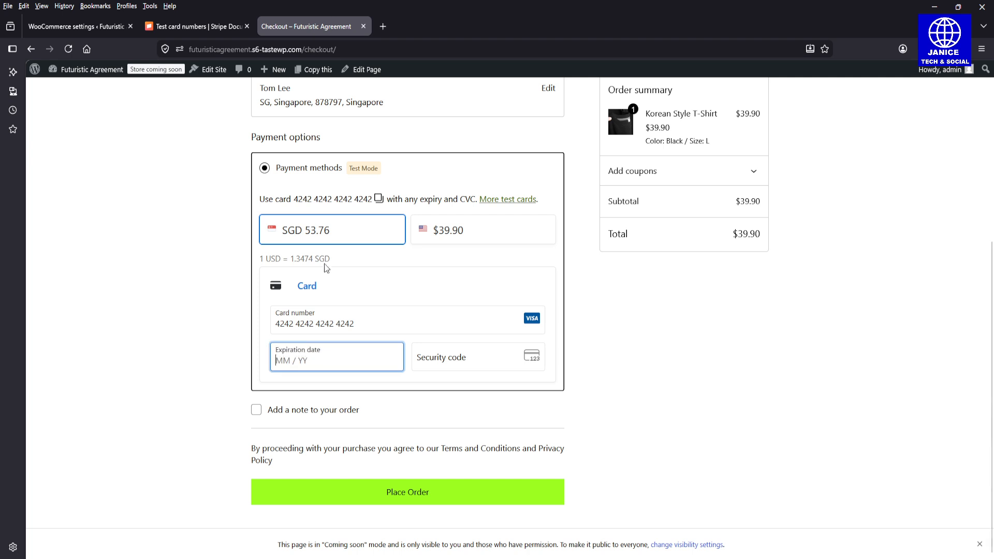
{"action": "left_click", "coordinate": [316, 323]}
{"action": "key", "text": "ctrl+a"}
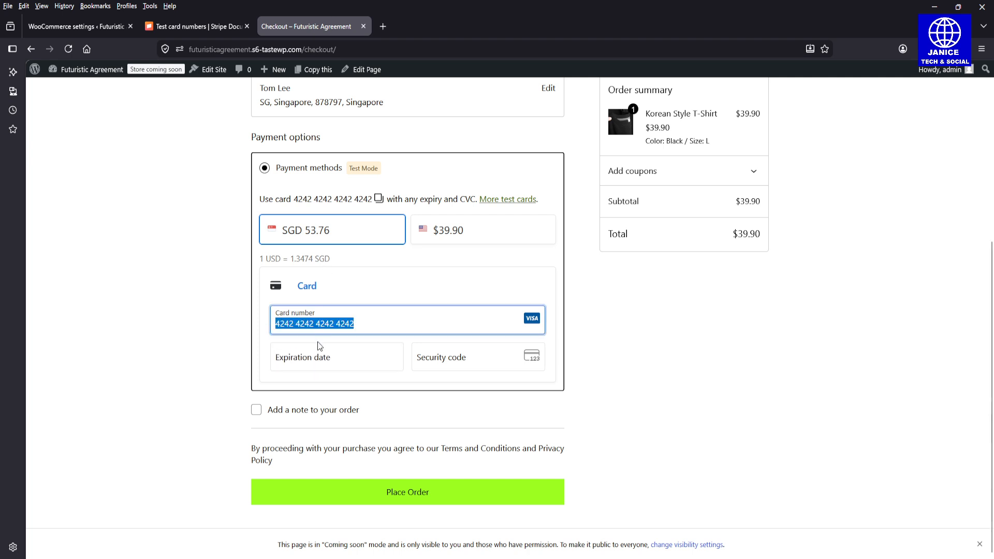
{"action": "key", "text": "ctrl+v"}
{"action": "type", "text": "0127"}
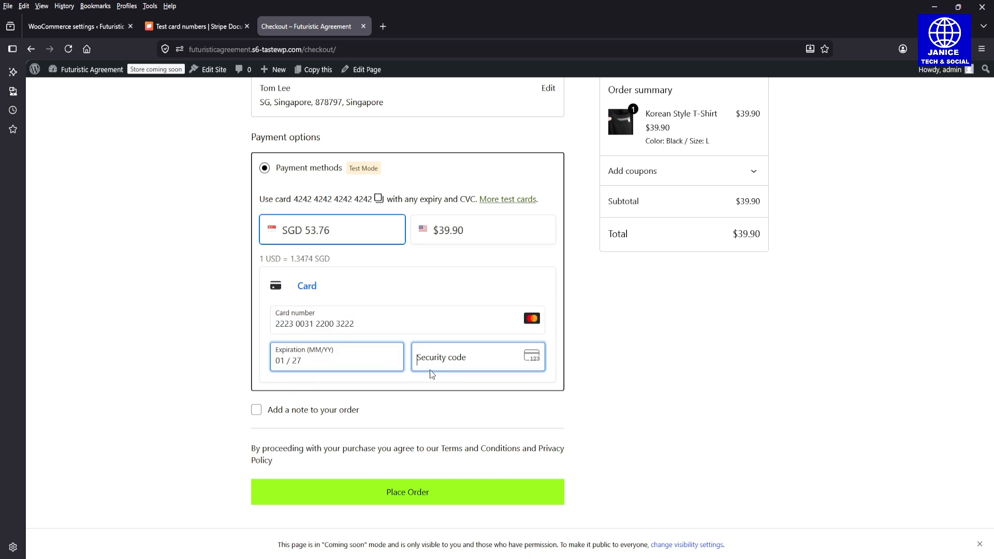
{"action": "type", "text": "12"}
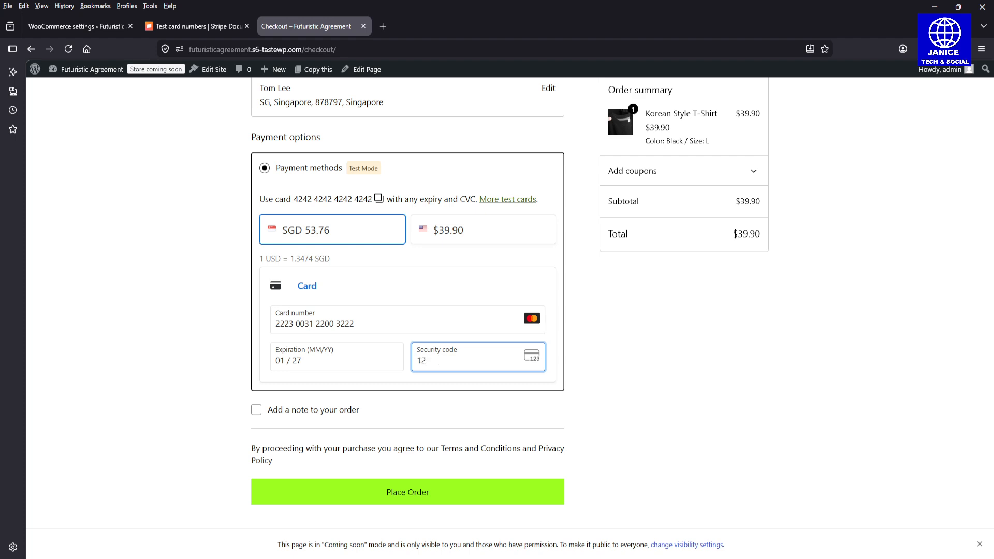
{"action": "type", "text": "4"}
{"action": "scroll", "coordinate": [438, 365], "scroll_direction": "up", "scroll_amount": 1}
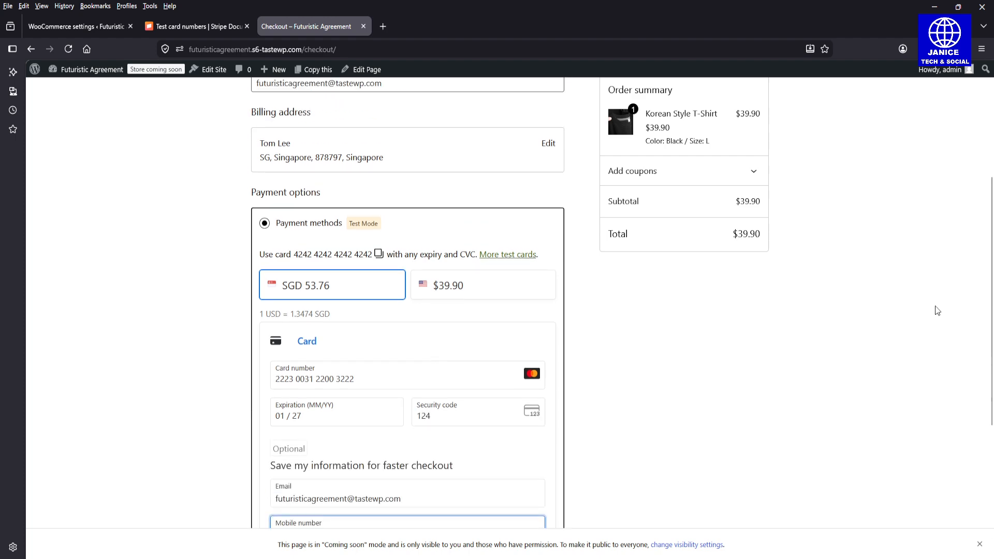
Step: Enter a mobile number at checkout and submit the order
{"action": "scroll", "coordinate": [993, 315], "scroll_direction": "down", "scroll_amount": 3}
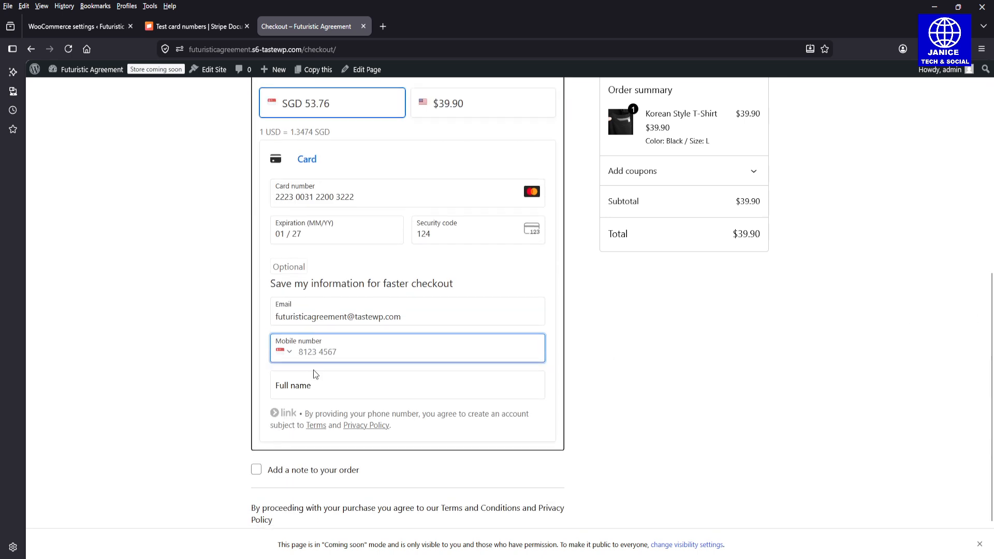
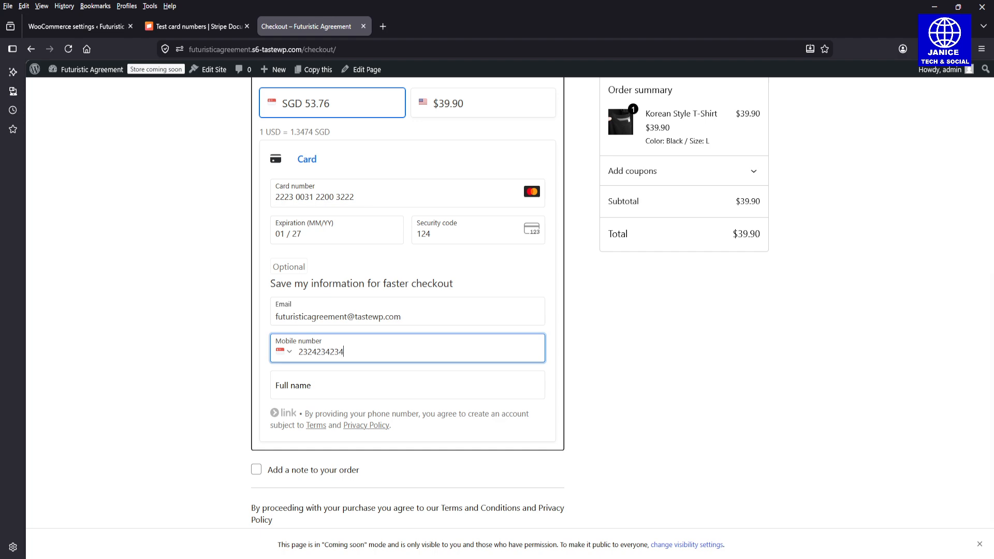
{"action": "scroll", "coordinate": [992, 392], "scroll_direction": "down", "scroll_amount": 2}
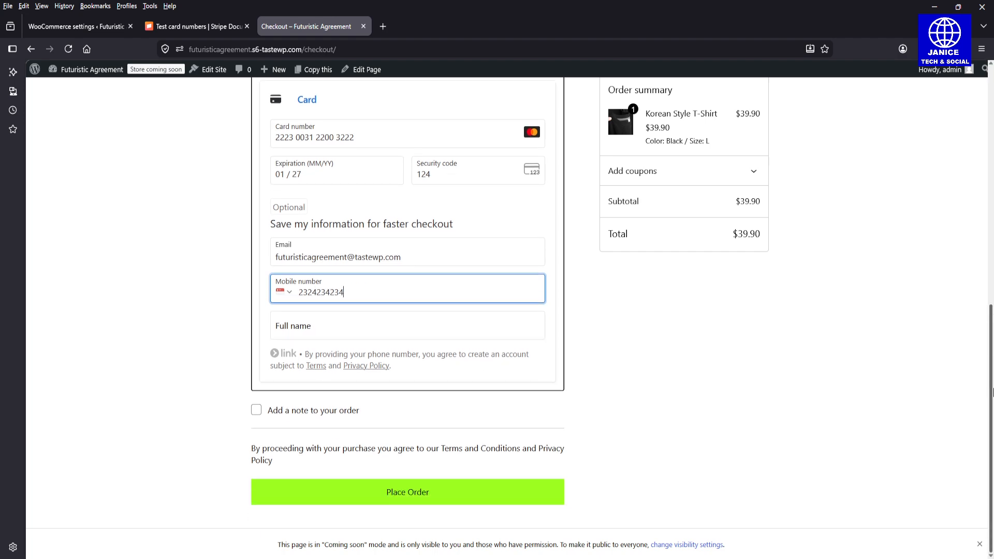
{"action": "left_click", "coordinate": [419, 505]}
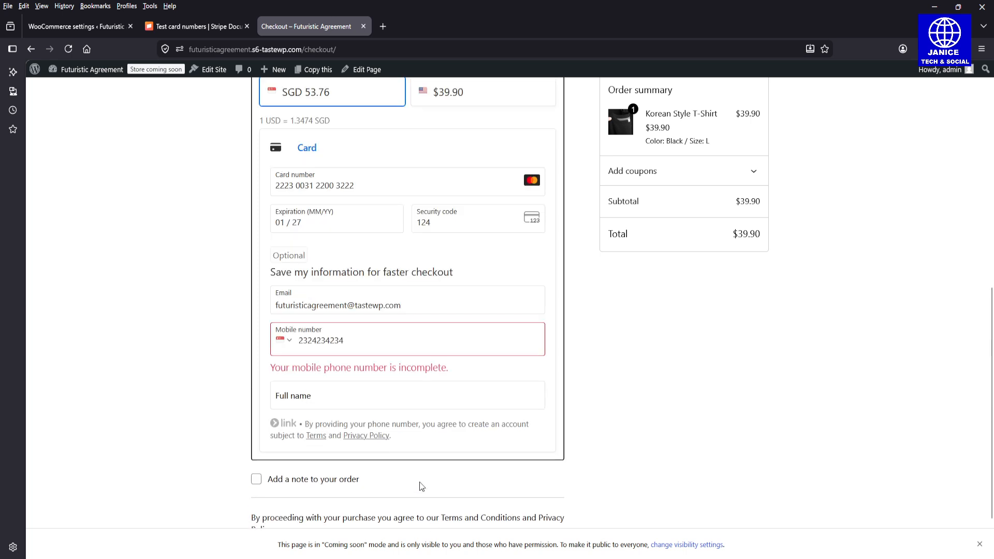
Step: Retype the mobile number and try placing the order again
{"action": "left_click_drag", "start_coordinate": [355, 343], "coordinate": [291, 342]}
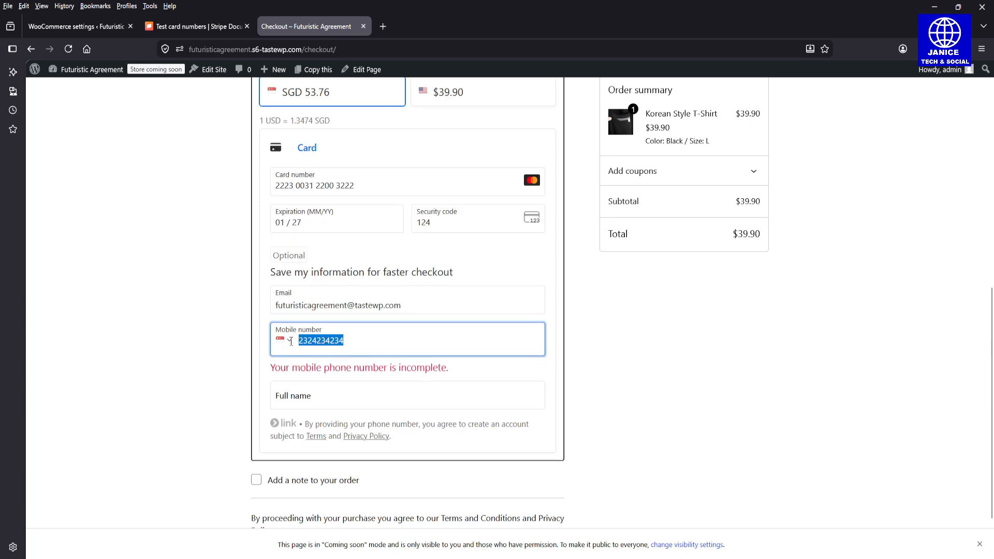
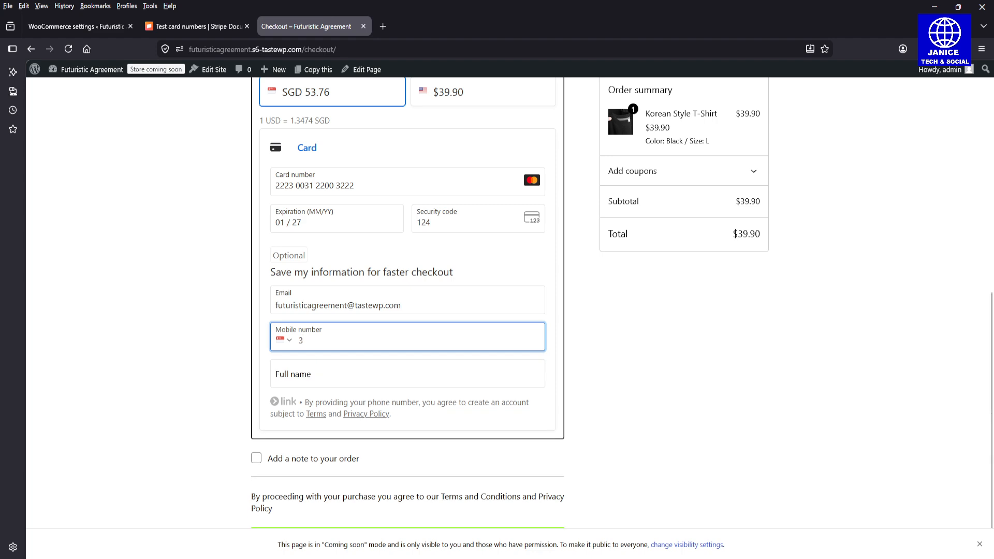
{"action": "key", "text": "BackSpace"}
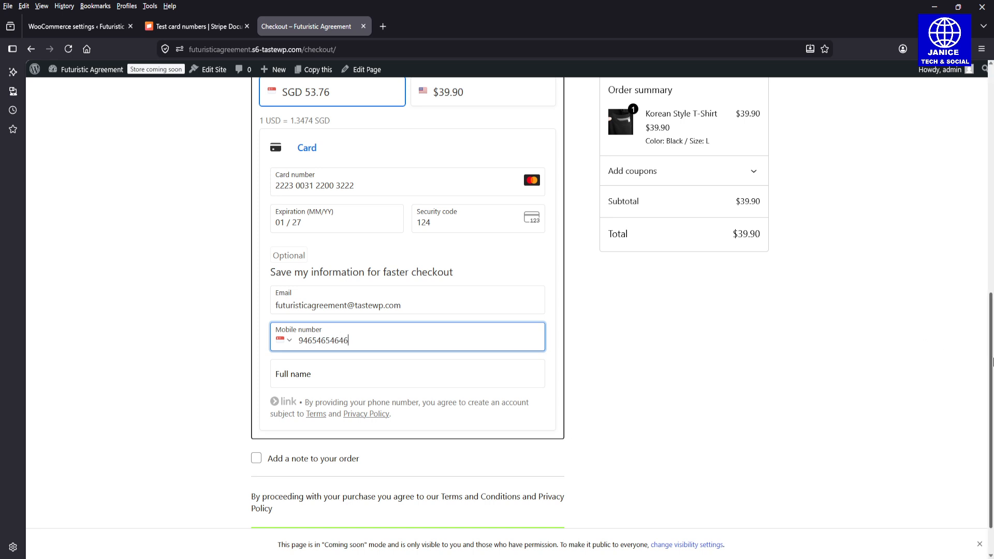
{"action": "scroll", "coordinate": [925, 322], "scroll_direction": "down", "scroll_amount": 1}
{"action": "left_click", "coordinate": [453, 500]}
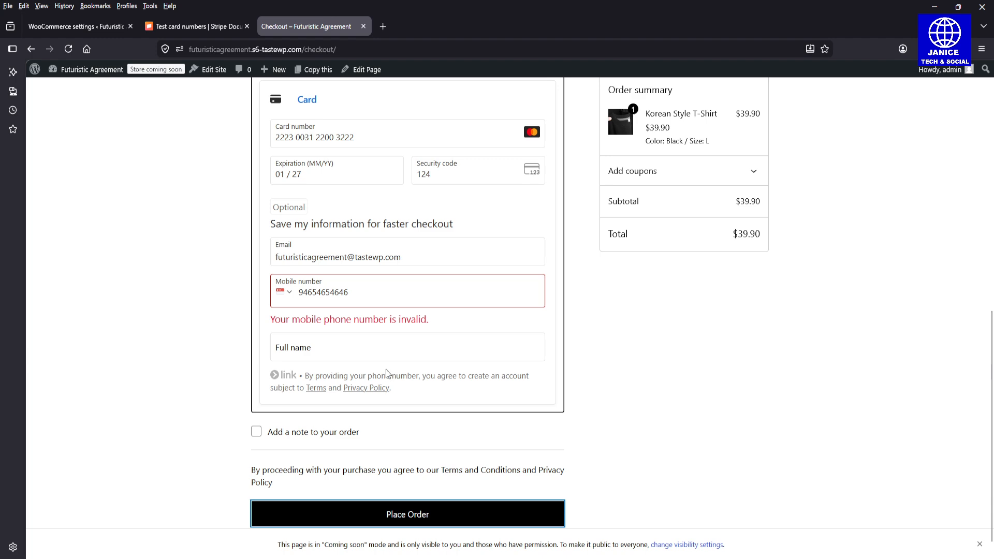
Step: Delete extra digits from the mobile number until Place Order goes through
{"action": "left_click", "coordinate": [364, 279]}
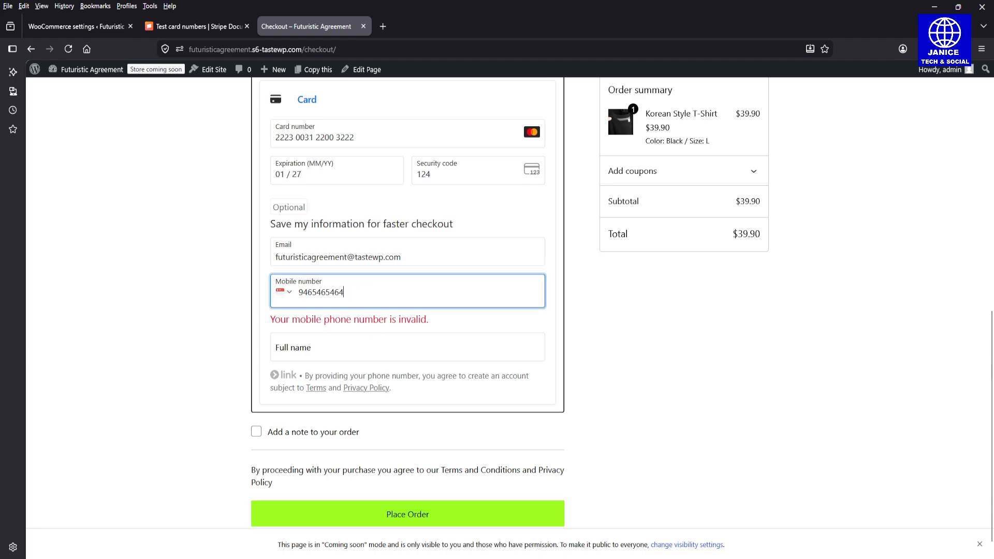
{"action": "key", "text": "BackSpace"}
{"action": "left_click", "coordinate": [365, 500]}
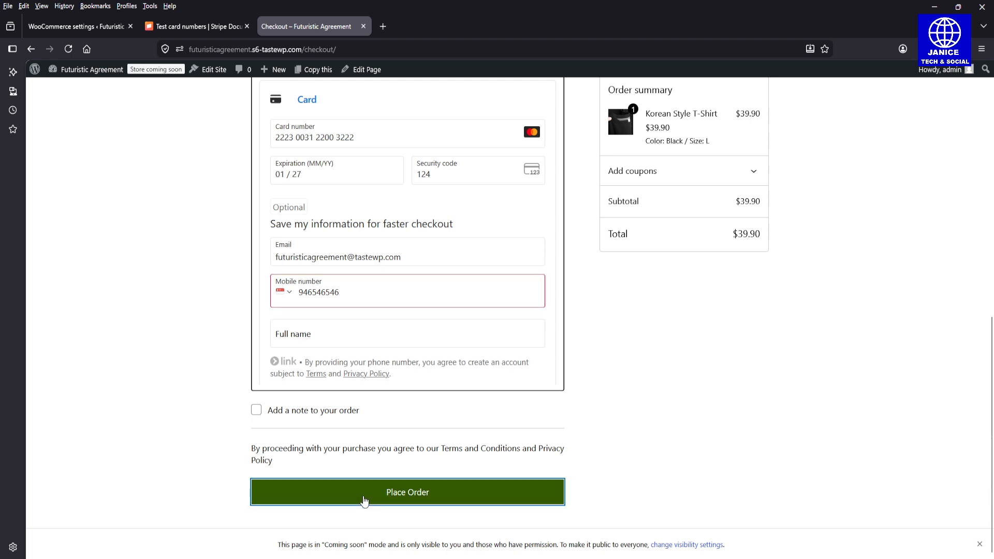
{"action": "key", "text": "BackSpace"}
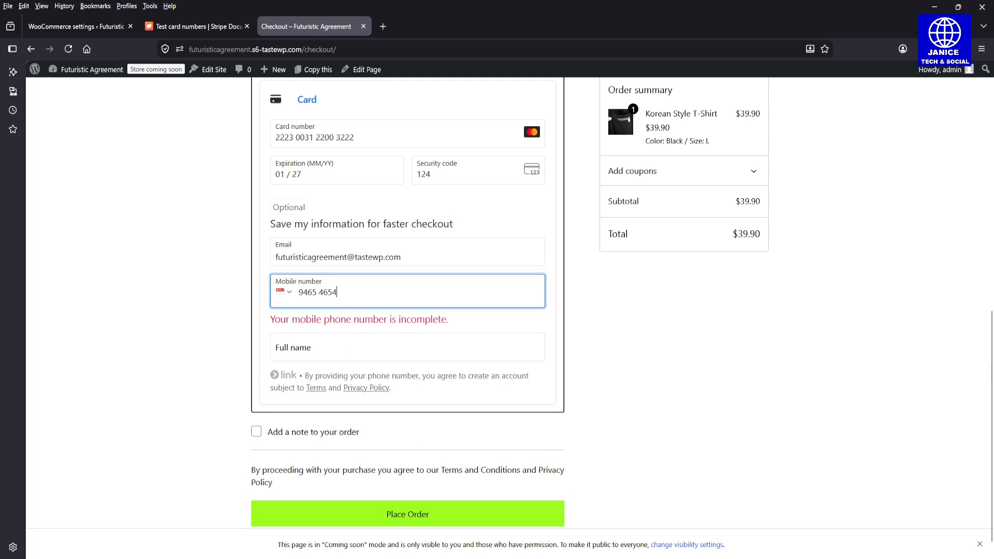
{"action": "left_click", "coordinate": [402, 491]}
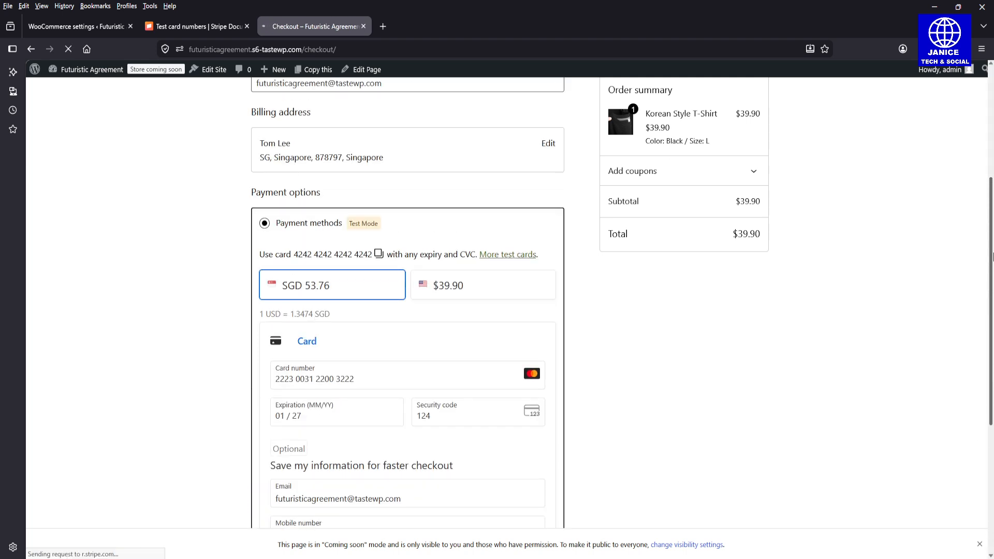
Step: Review order 28's Order received page, including its 53.76 SGD currency conversion note
{"action": "left_click_drag", "start_coordinate": [991, 385], "coordinate": [991, 298]}
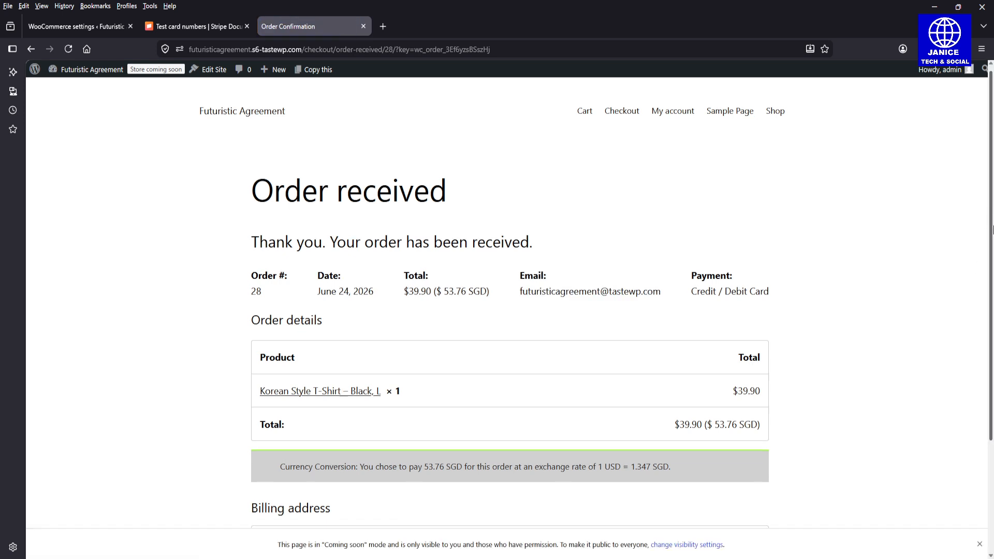
{"action": "scroll", "coordinate": [992, 311], "scroll_direction": "down", "scroll_amount": 3}
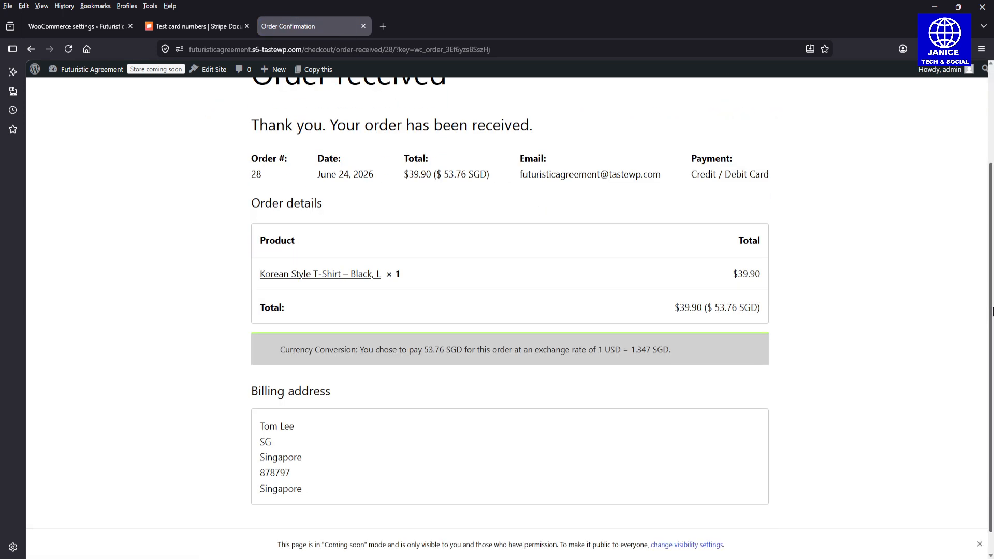
{"action": "left_click_drag", "start_coordinate": [992, 311], "coordinate": [992, 374]}
{"action": "scroll", "coordinate": [992, 293], "scroll_direction": "up", "scroll_amount": 2}
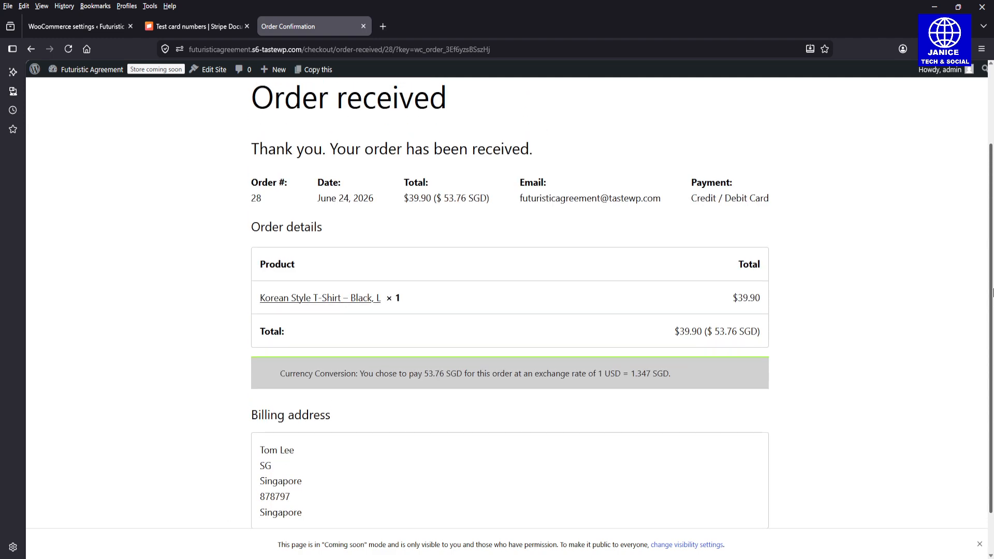
{"action": "left_click_drag", "start_coordinate": [992, 292], "coordinate": [992, 279]}
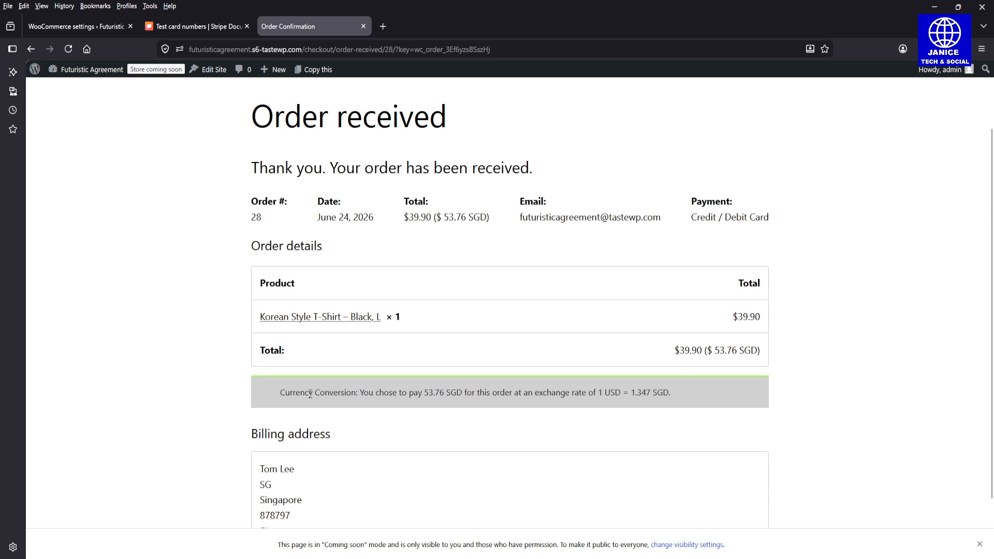
{"action": "left_click_drag", "start_coordinate": [310, 393], "coordinate": [720, 401]}
{"action": "left_click", "coordinate": [686, 401]}
{"action": "left_click_drag", "start_coordinate": [625, 393], "coordinate": [672, 396]}
{"action": "left_click", "coordinate": [674, 398]}
{"action": "scroll", "coordinate": [991, 342], "scroll_direction": "down", "scroll_amount": 2}
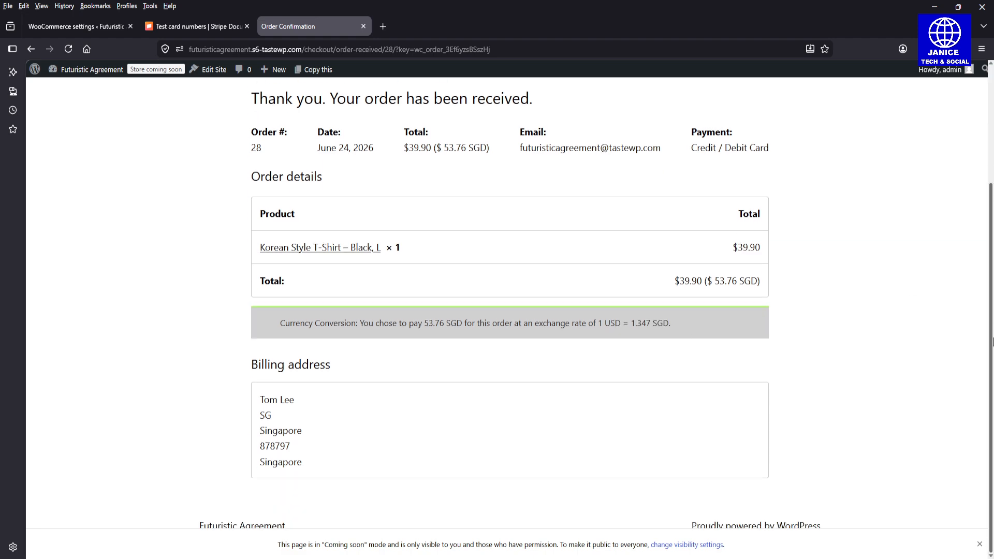
{"action": "scroll", "coordinate": [991, 354], "scroll_direction": "up", "scroll_amount": 4}
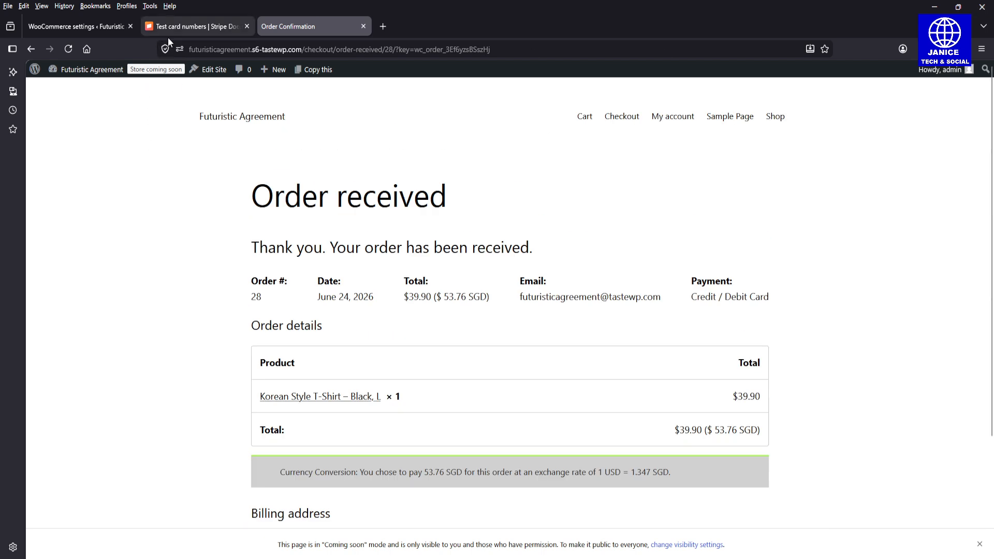
{"action": "left_click", "coordinate": [91, 26]}
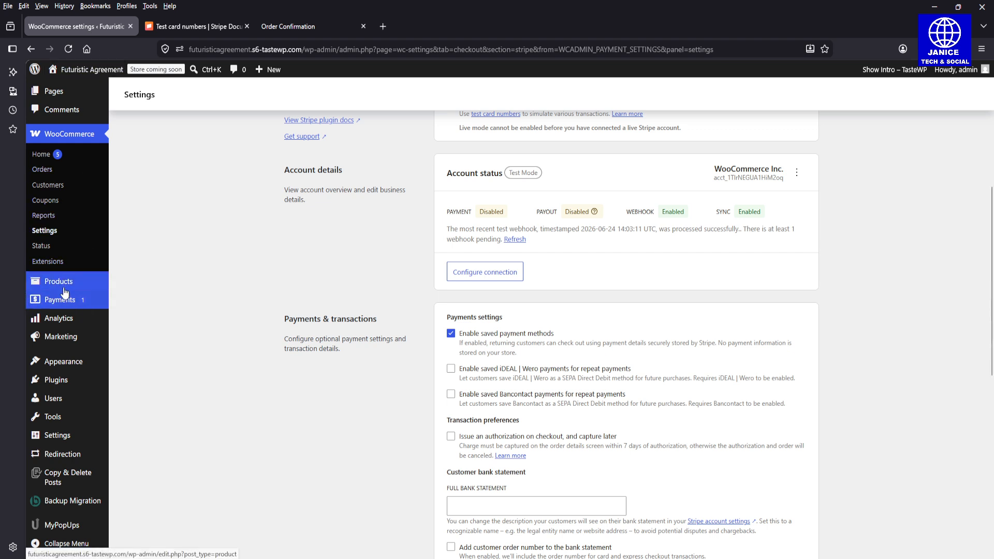
Step: Navigate the admin via Products and WooCommerce home to the Orders list showing #28 Processing
{"action": "left_click", "coordinate": [84, 288]}
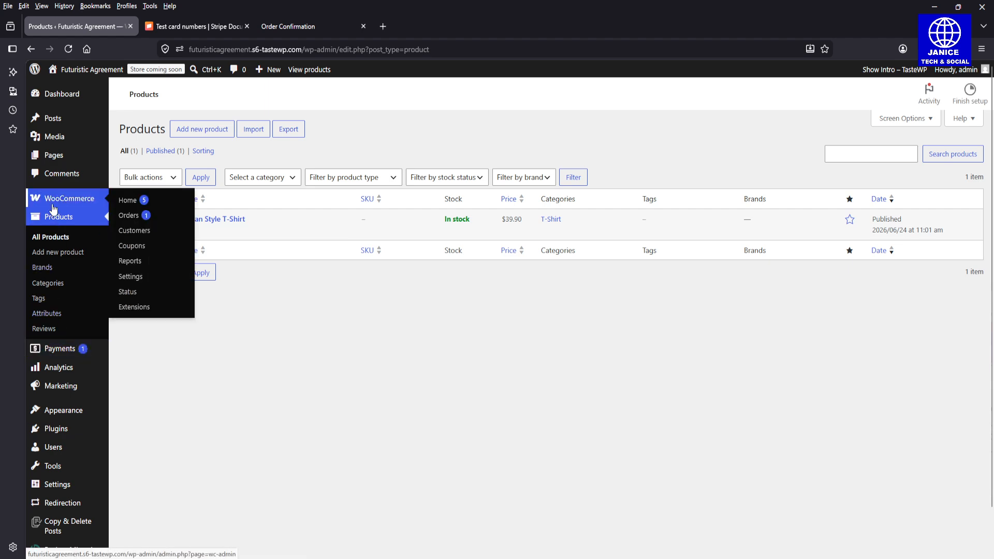
{"action": "left_click", "coordinate": [128, 215]}
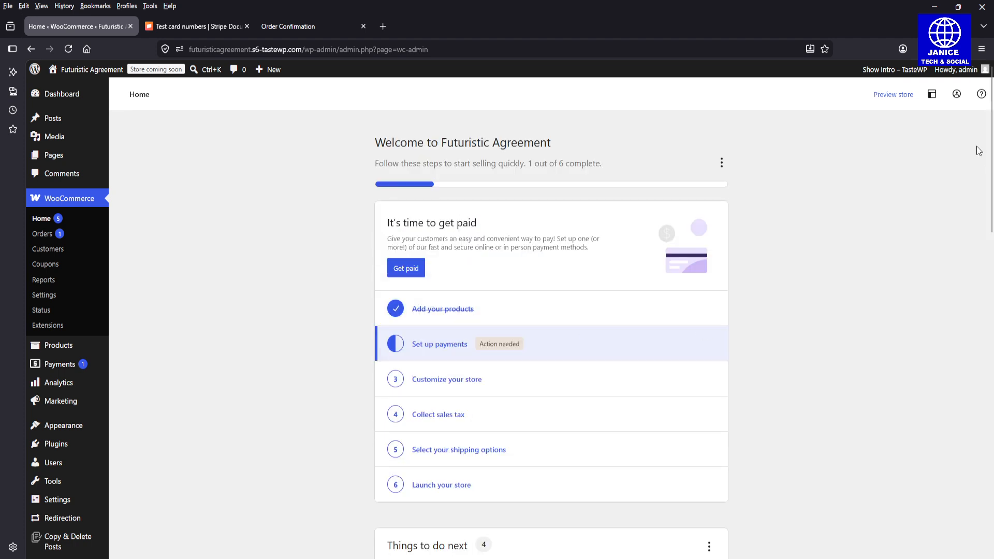
{"action": "left_click", "coordinate": [59, 235]}
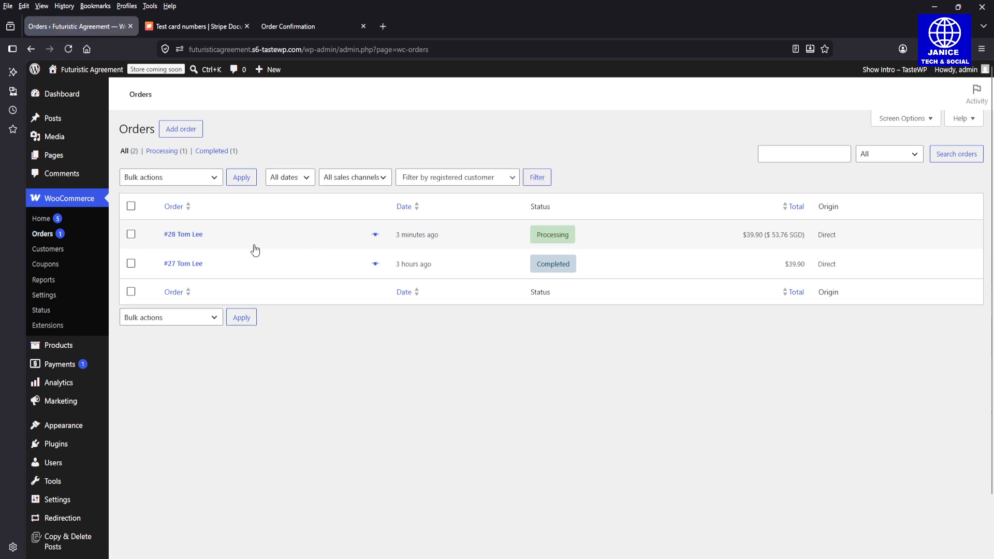
Step: Open order #28, change its status from Processing to Completed, and click Update
{"action": "left_click", "coordinate": [201, 236]}
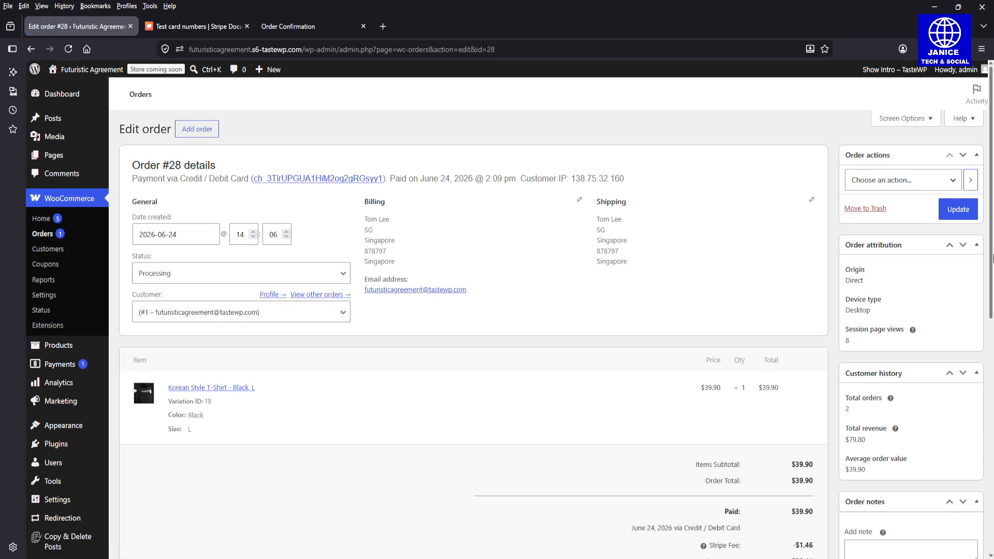
{"action": "left_click_drag", "start_coordinate": [993, 264], "coordinate": [991, 110]}
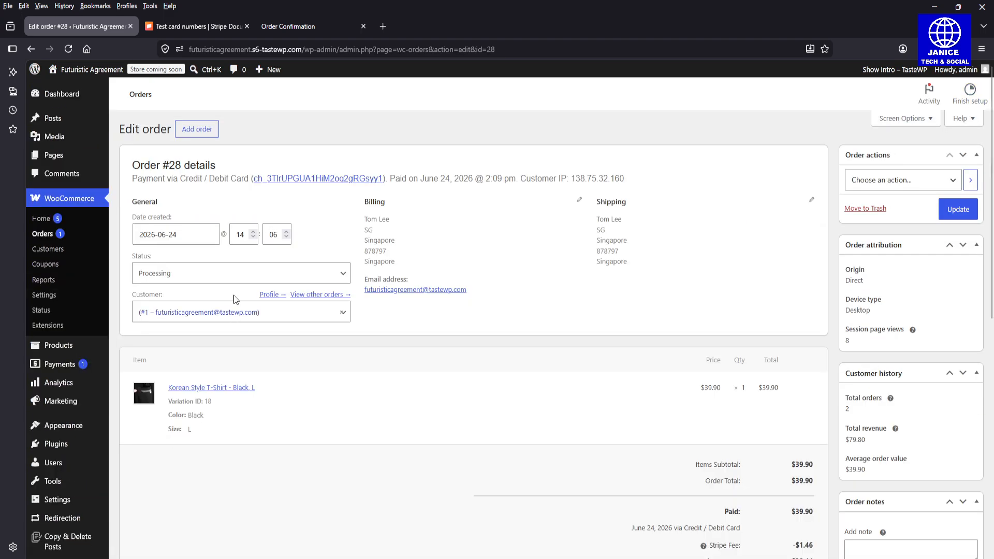
{"action": "left_click", "coordinate": [234, 280]}
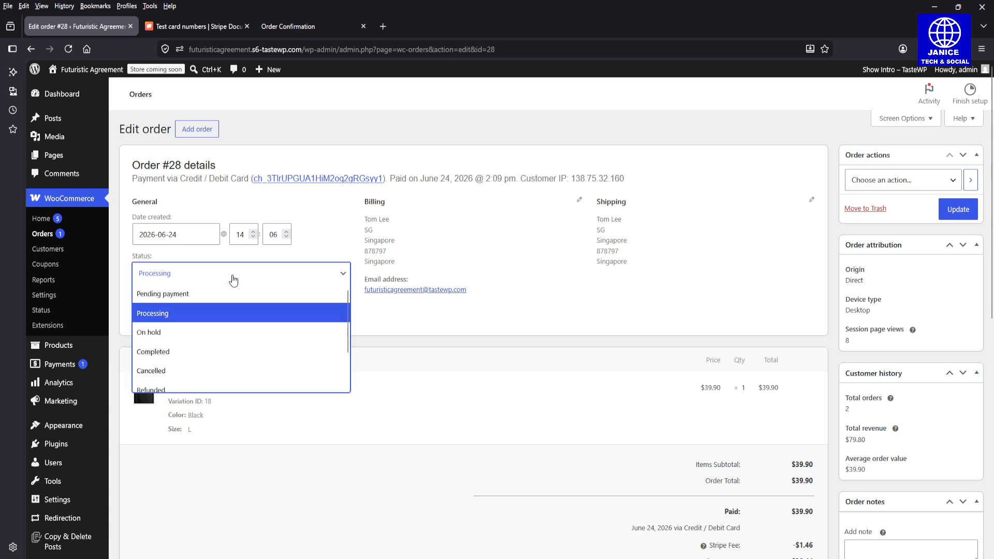
{"action": "left_click", "coordinate": [200, 354]}
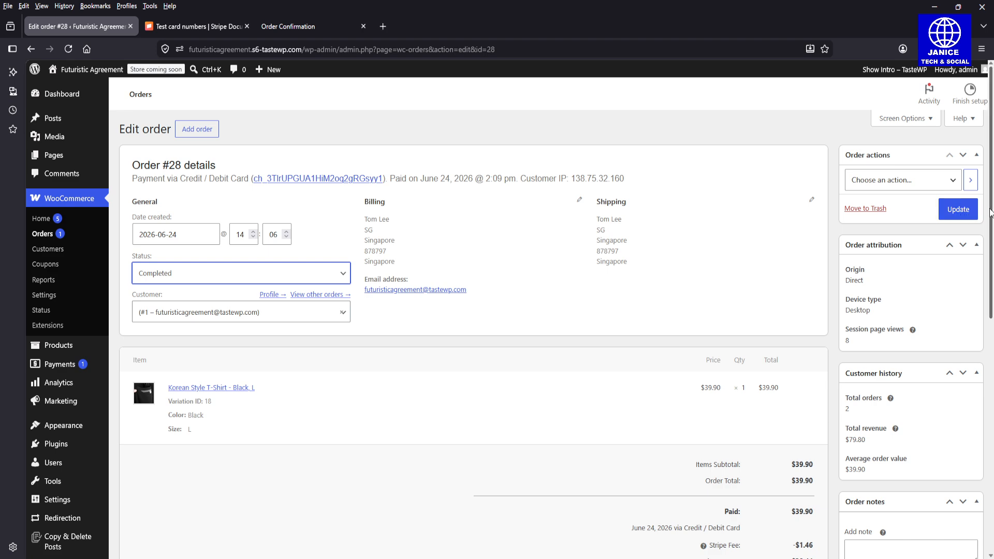
{"action": "scroll", "coordinate": [608, 353], "scroll_direction": "down", "scroll_amount": 3}
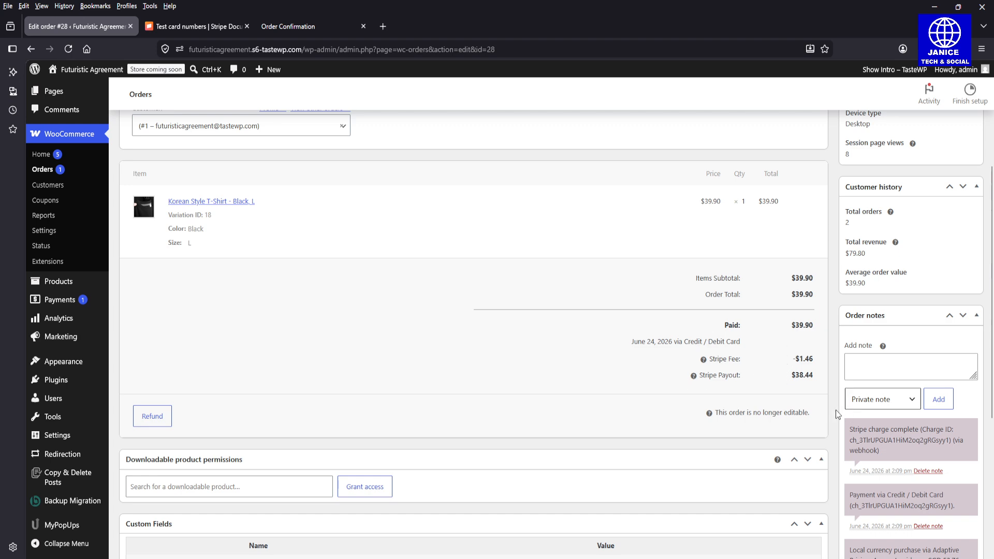
{"action": "left_click_drag", "start_coordinate": [992, 294], "coordinate": [991, 166]}
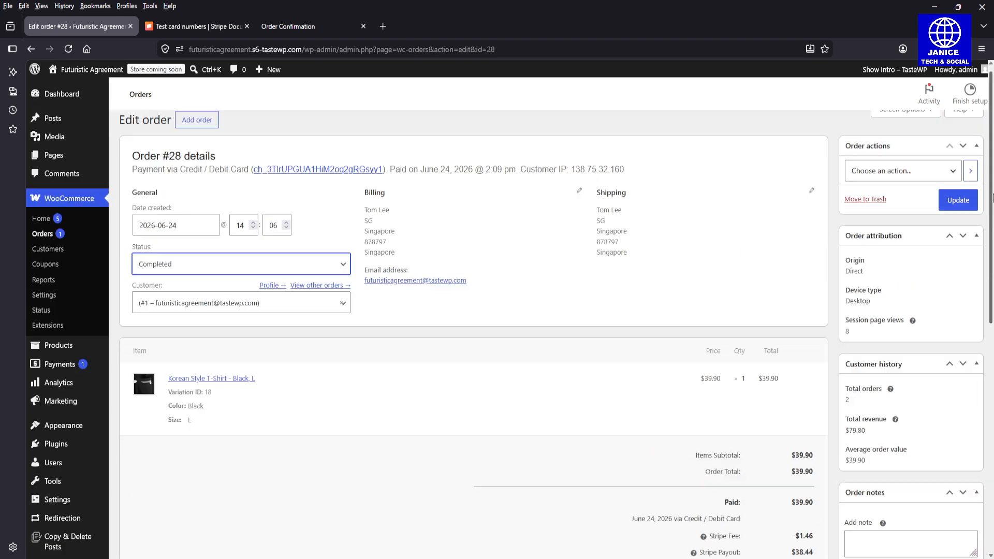
{"action": "left_click", "coordinate": [958, 200]}
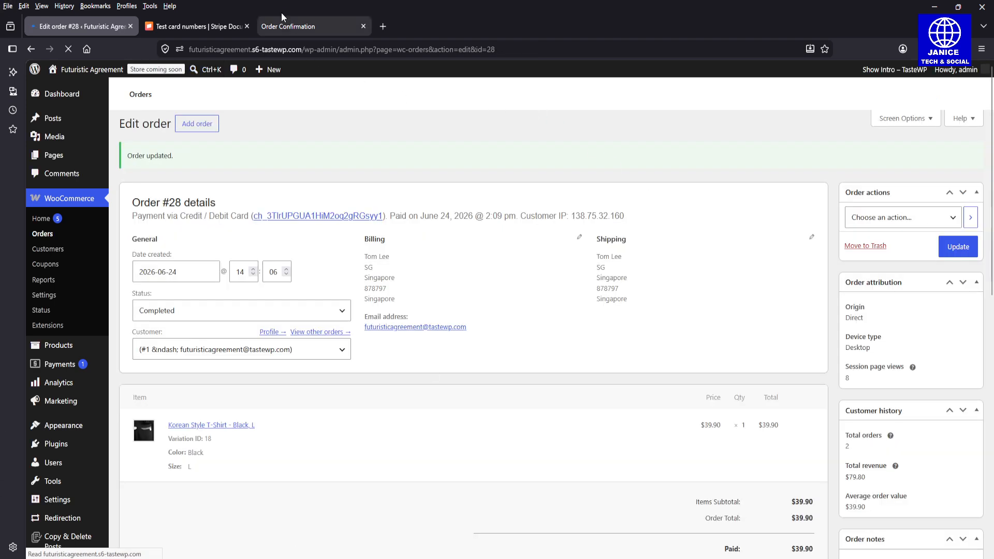
{"action": "left_click", "coordinate": [298, 24]}
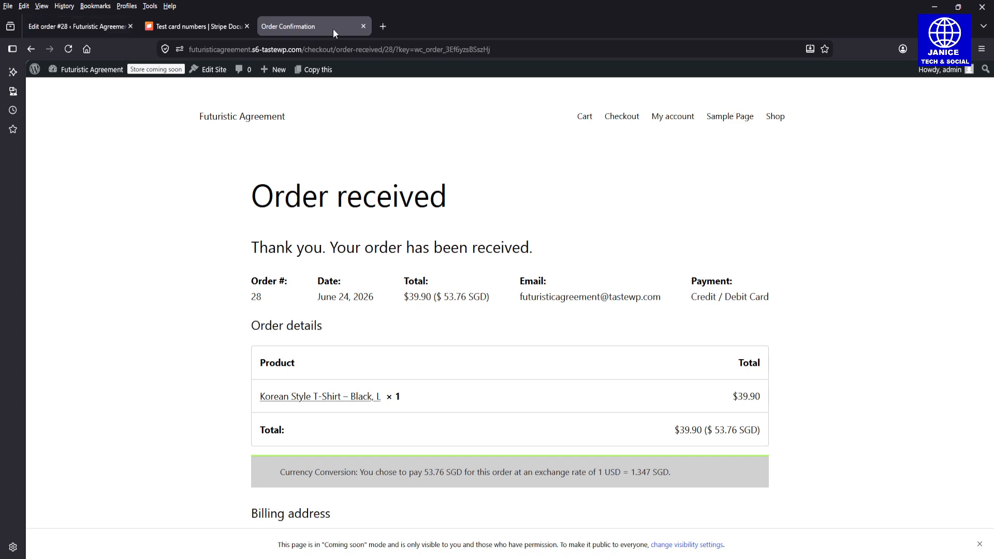
{"action": "left_click", "coordinate": [227, 25]}
{"action": "left_click", "coordinate": [93, 25]}
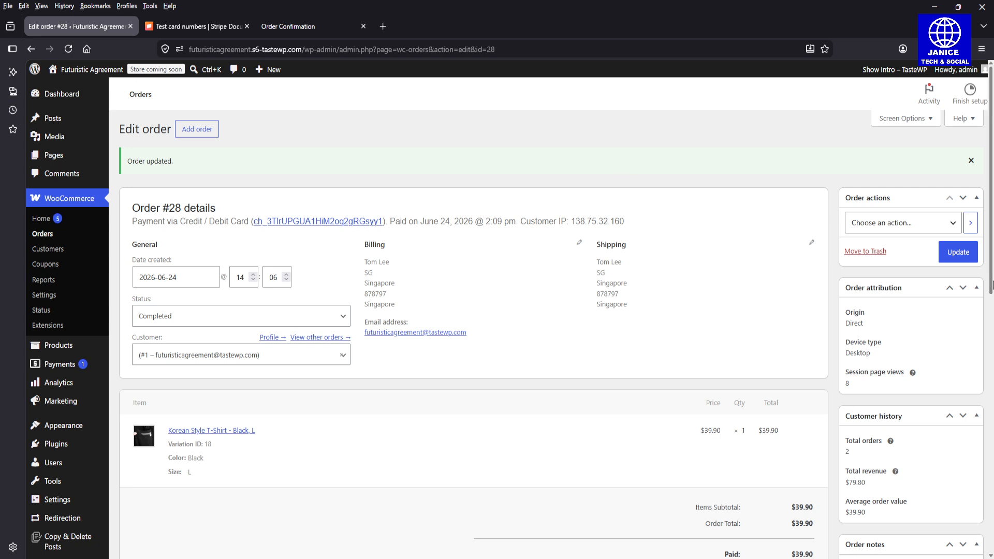
{"action": "left_click_drag", "start_coordinate": [992, 261], "coordinate": [992, 276]}
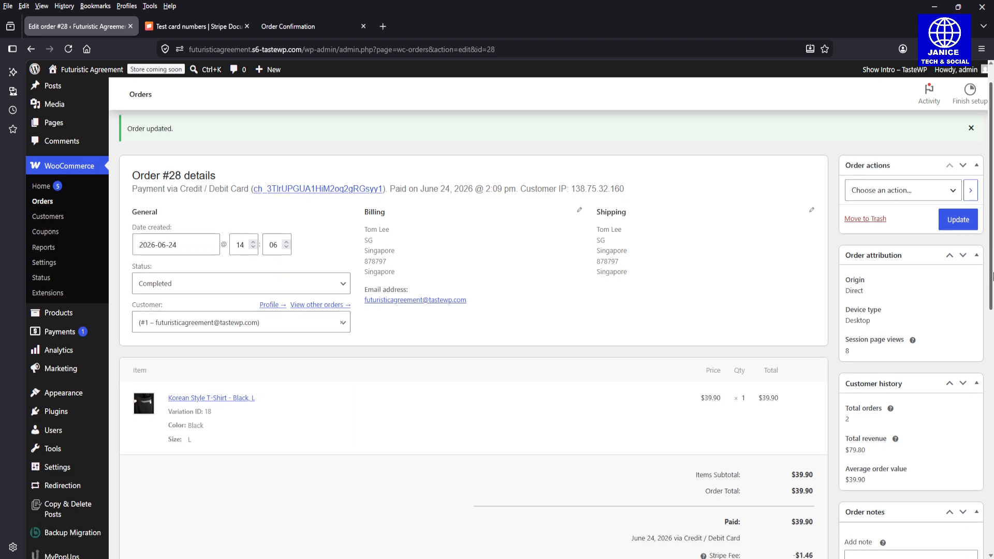